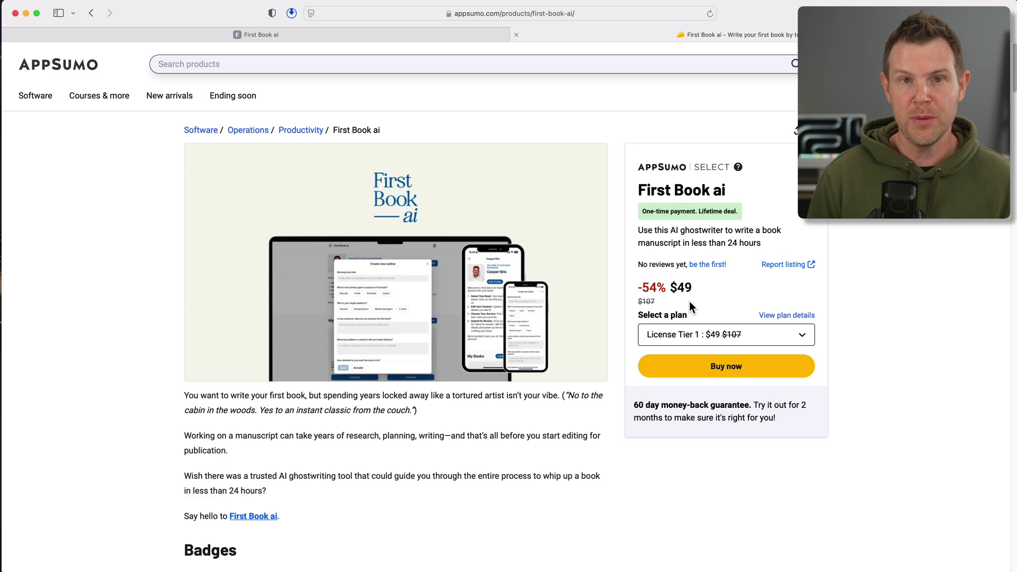
Step: Jump to the License Tier 1–3 pricing cards with the $49, $109 and $259 plans
{"action": "left_click", "coordinate": [791, 316]}
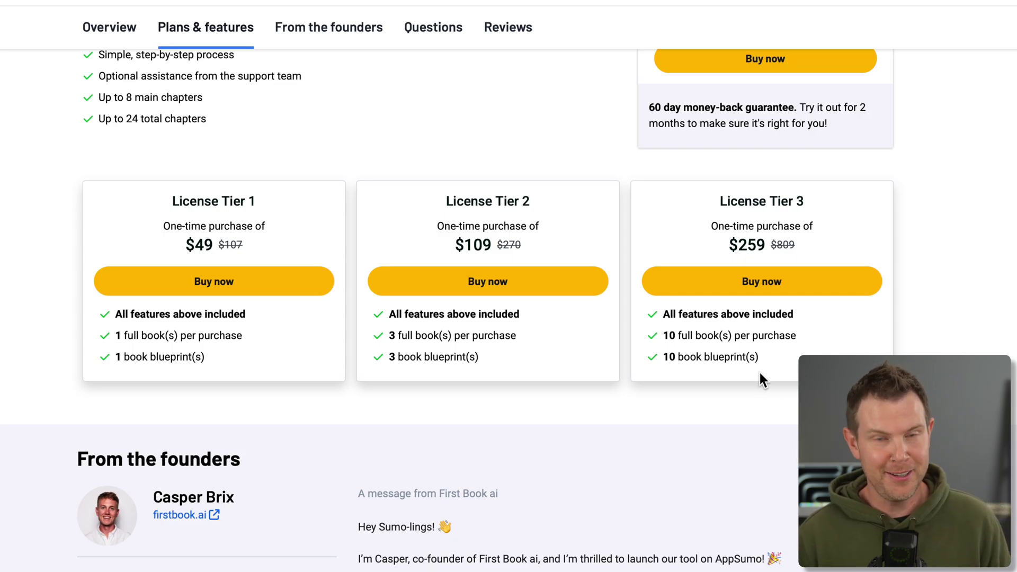
Step: Scroll back up the features list and switch to the First Book ai dashboard tab
{"action": "scroll", "coordinate": [500, 233], "scroll_direction": "up", "scroll_amount": 4}
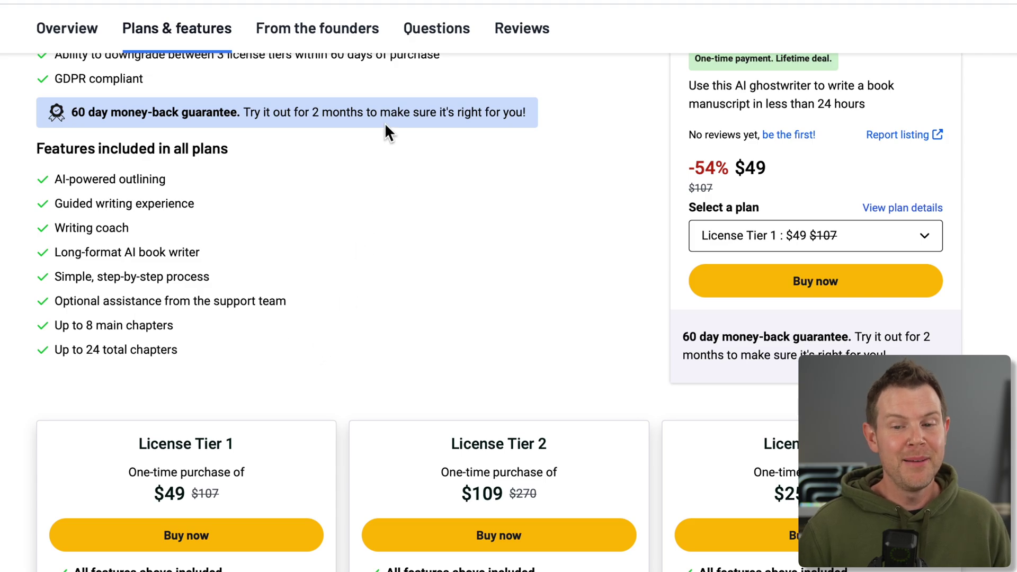
{"action": "left_click", "coordinate": [392, 36]}
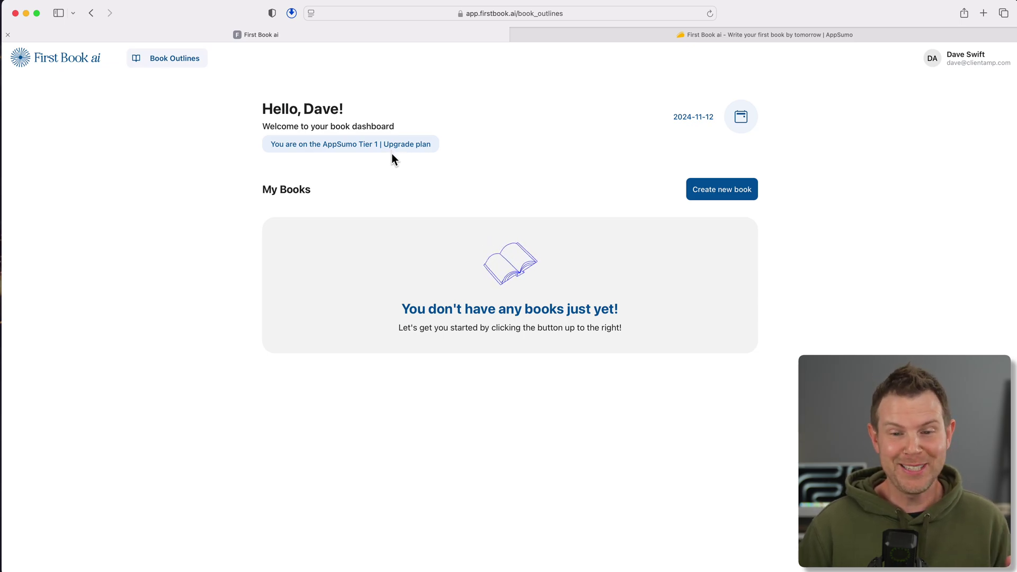
Step: Create a new book with the working title 'Digital Maximalism' and continue
{"action": "left_click", "coordinate": [715, 195]}
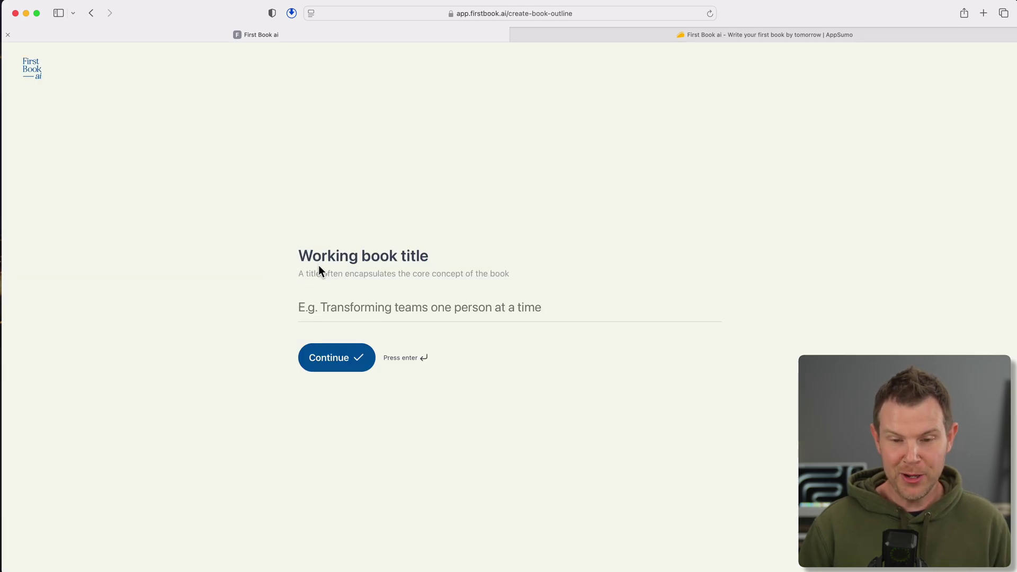
{"action": "left_click", "coordinate": [384, 308]}
{"action": "type", "text": "Di"}
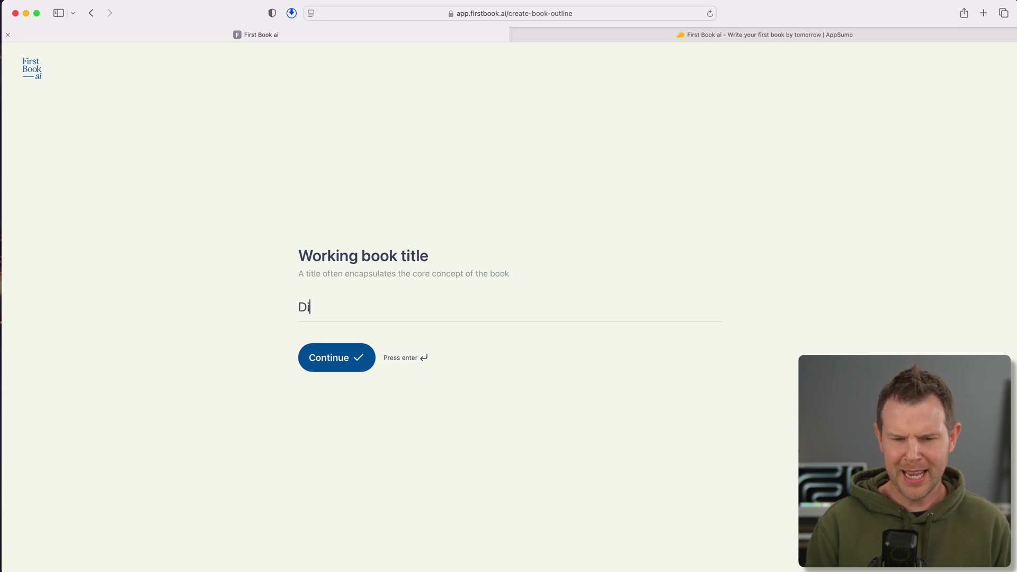
{"action": "type", "text": "gital Maximal"}
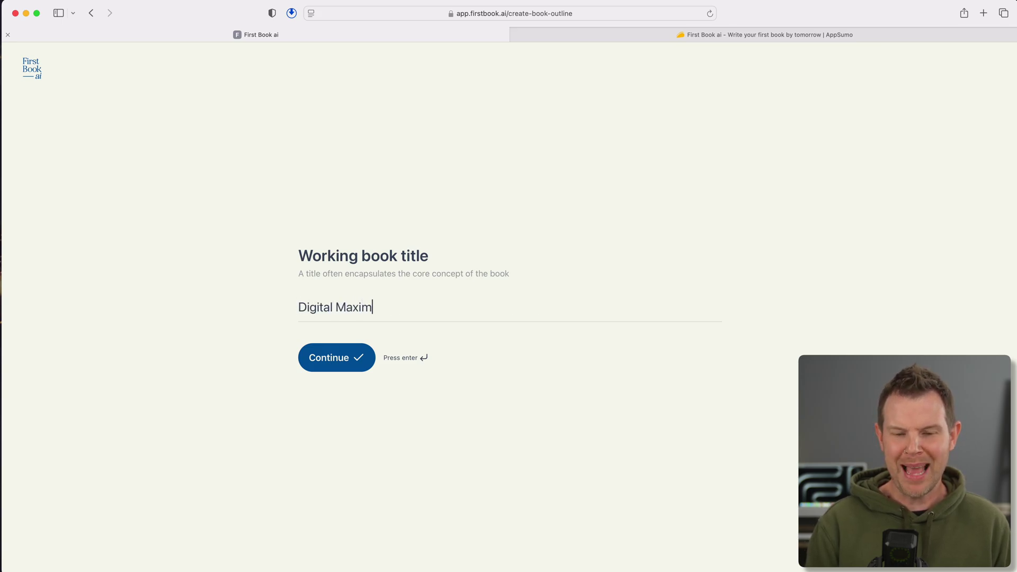
{"action": "type", "text": "is"}
{"action": "key", "text": "BackSpace"}
{"action": "key", "text": "BackSpace"}
{"action": "type", "text": "alism"}
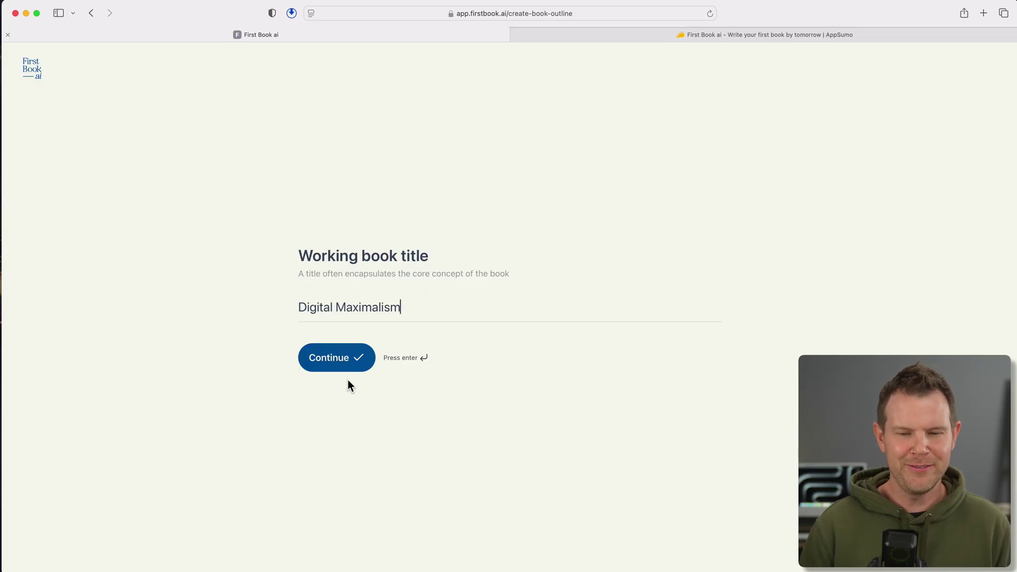
{"action": "left_click", "coordinate": [348, 363]}
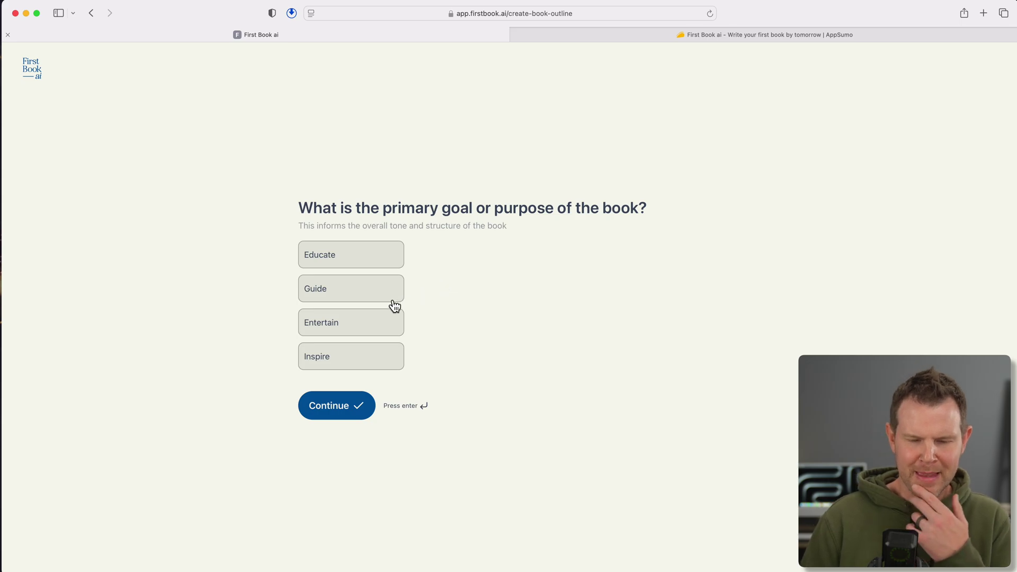
Step: Choose Guide as the book's purpose and Entrepreneurs as its target audience
{"action": "left_click", "coordinate": [379, 262]}
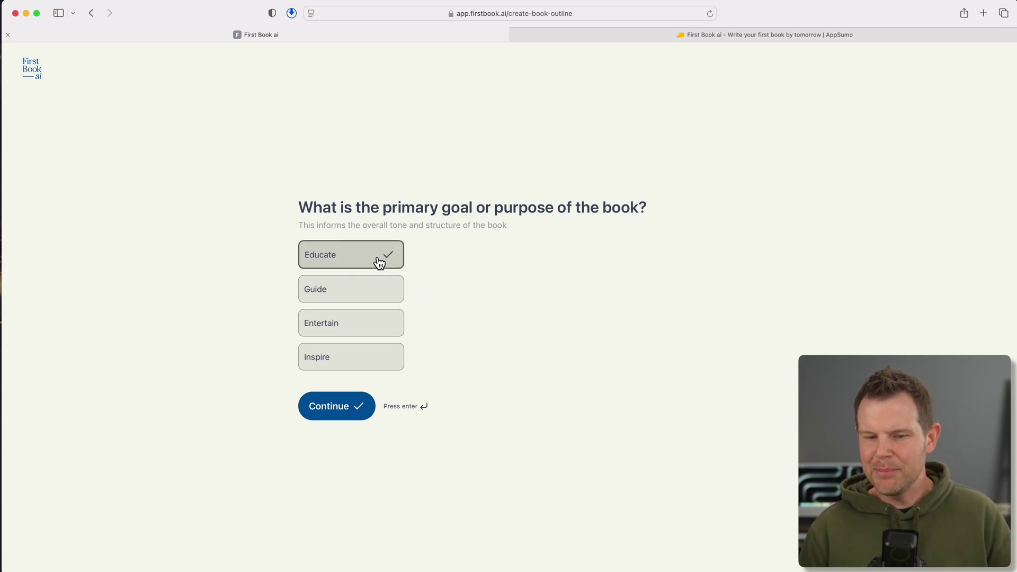
{"action": "left_click", "coordinate": [372, 294]}
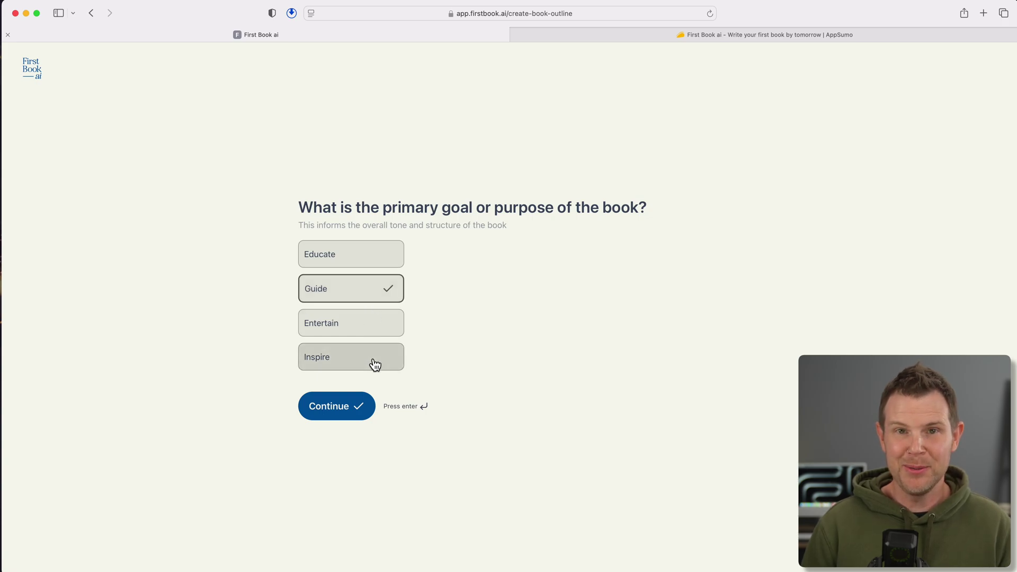
{"action": "left_click", "coordinate": [375, 363]}
{"action": "left_click", "coordinate": [378, 297]}
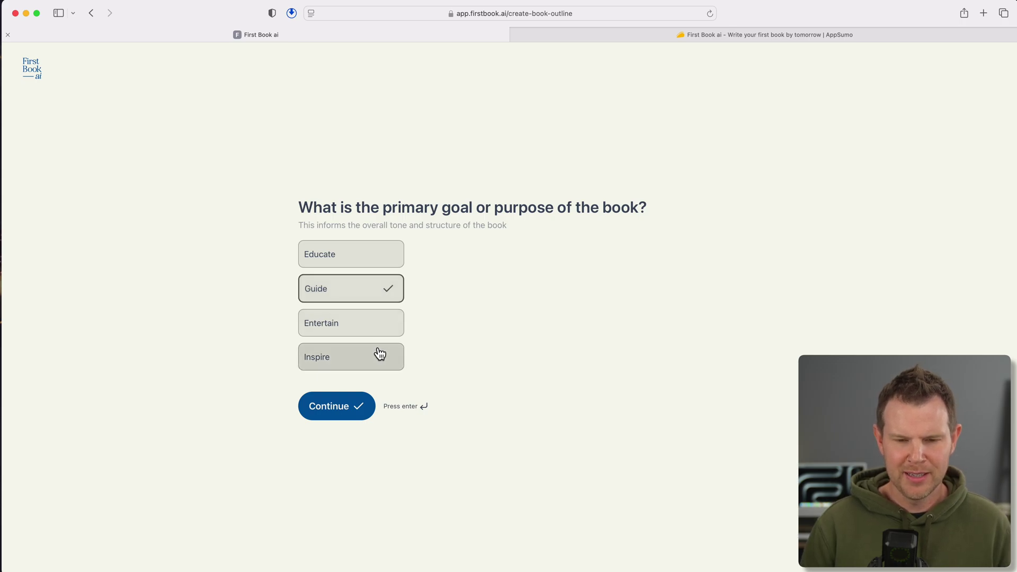
{"action": "left_click", "coordinate": [325, 412]}
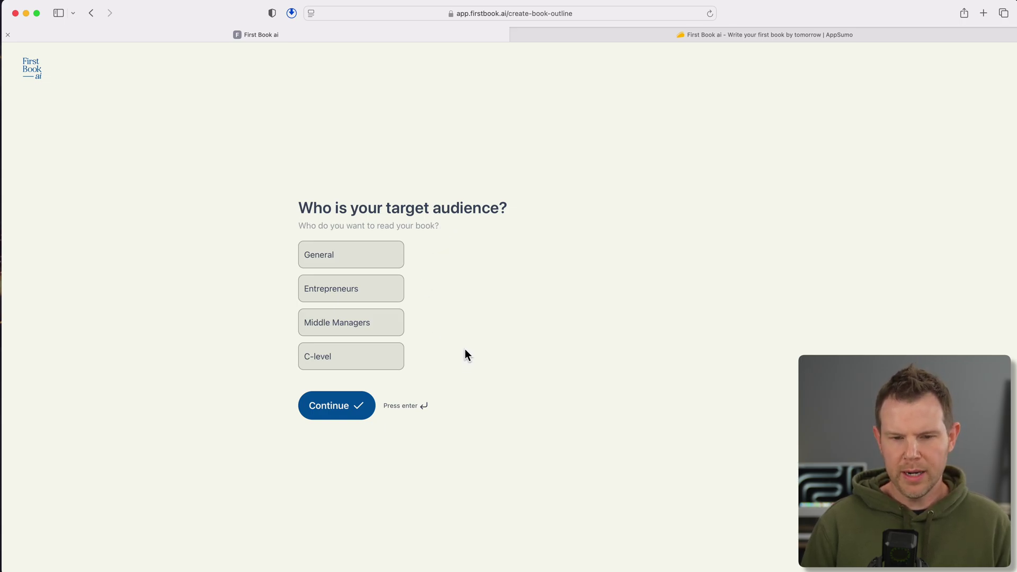
{"action": "left_click", "coordinate": [385, 293]}
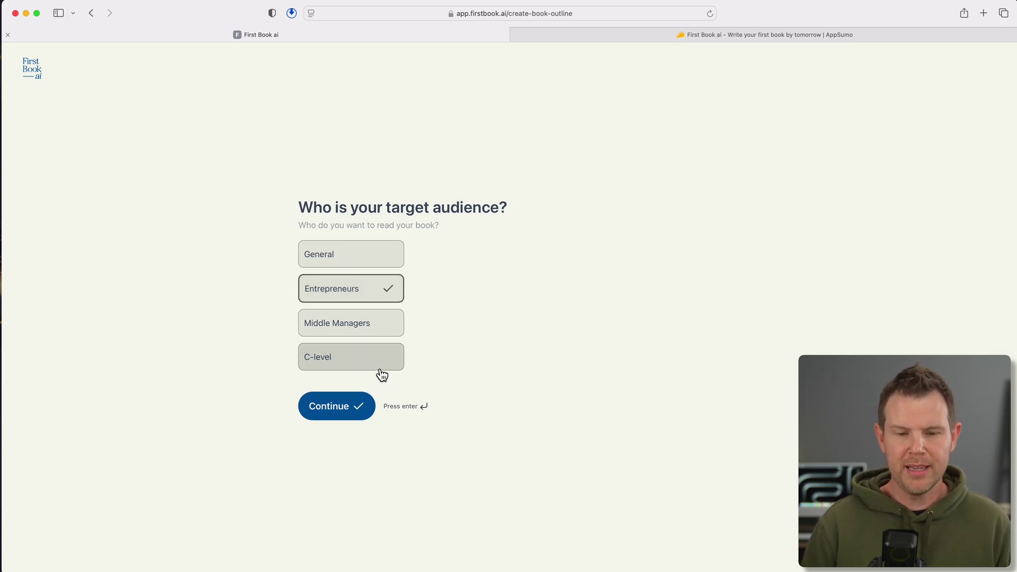
{"action": "left_click", "coordinate": [351, 417]}
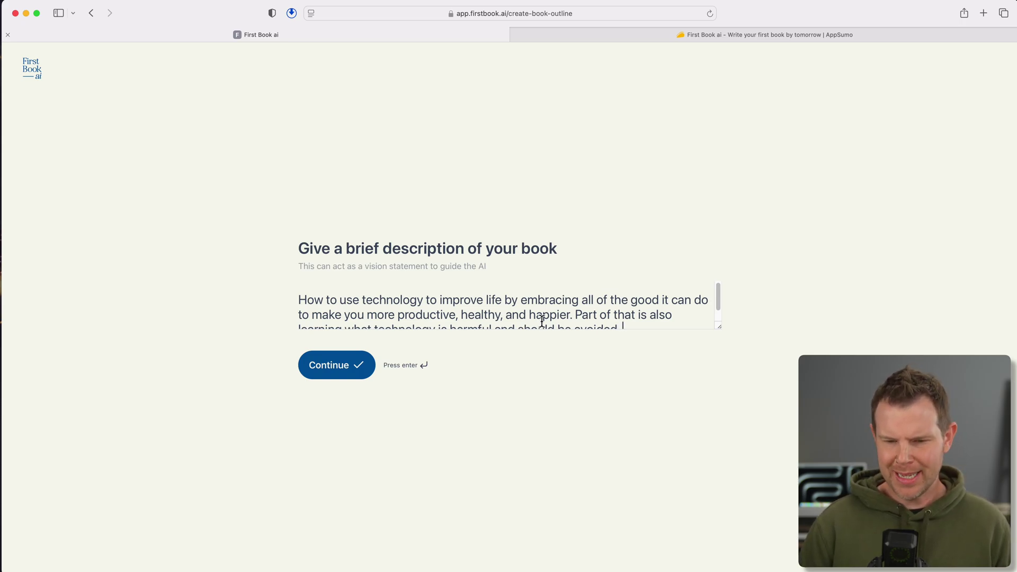
Step: Submit the technology-improving-life description and the key problem about removing bad technology
{"action": "scroll", "coordinate": [564, 299], "scroll_direction": "down", "scroll_amount": 1}
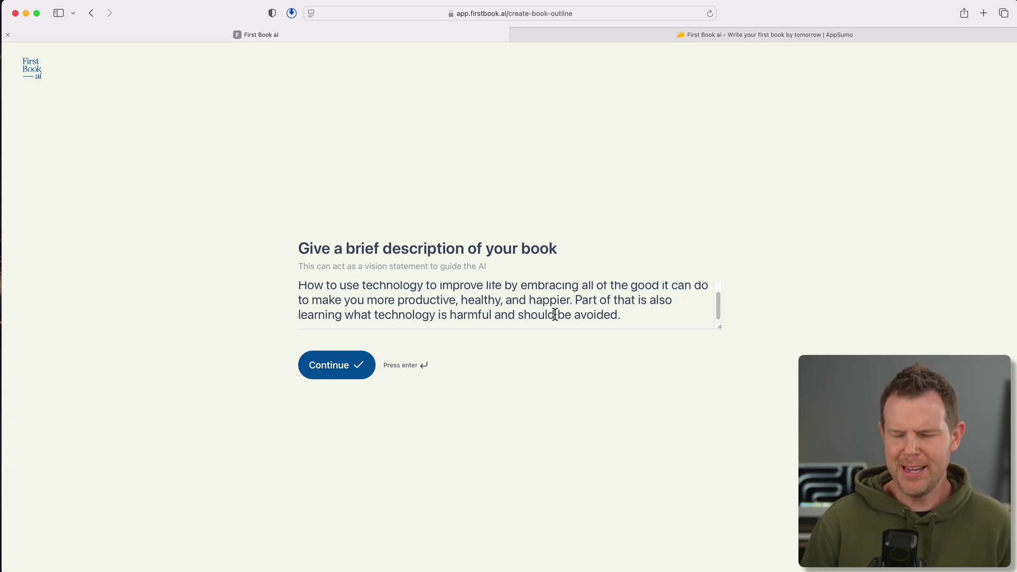
{"action": "left_click", "coordinate": [360, 377]}
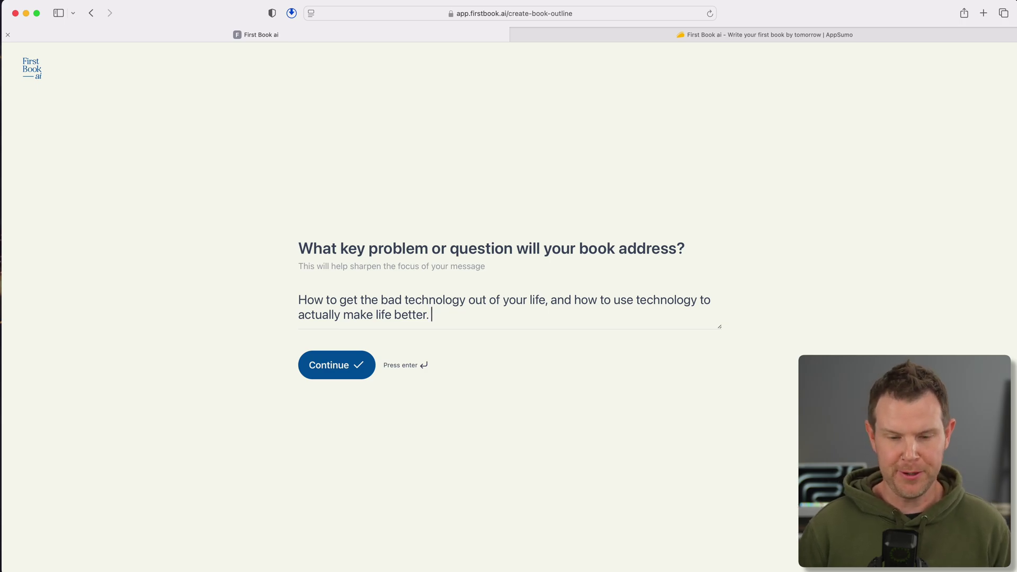
{"action": "left_click", "coordinate": [361, 371]}
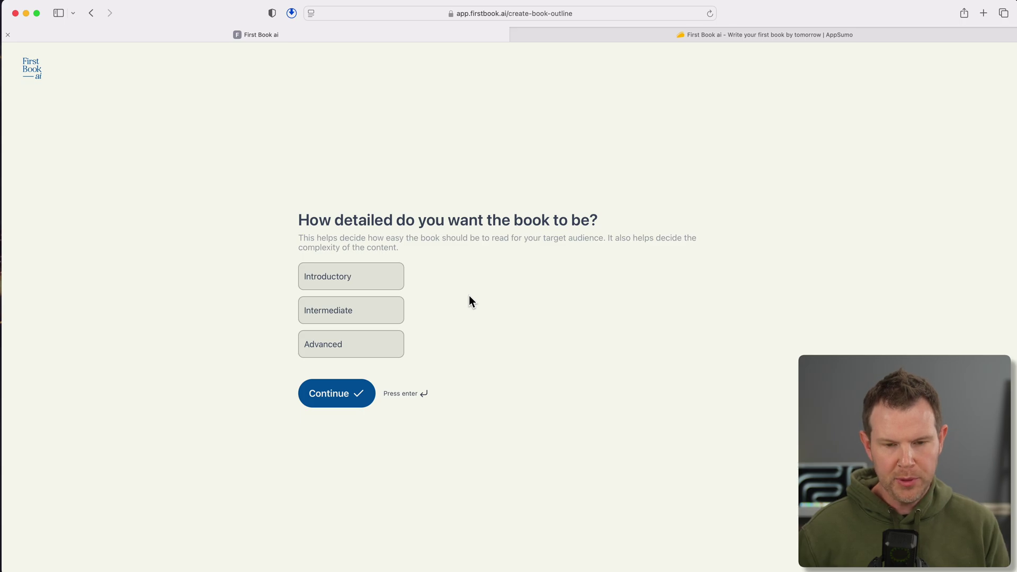
Step: Pick Intermediate detail and Storytelling style, then generate the book outline
{"action": "left_click", "coordinate": [397, 320]}
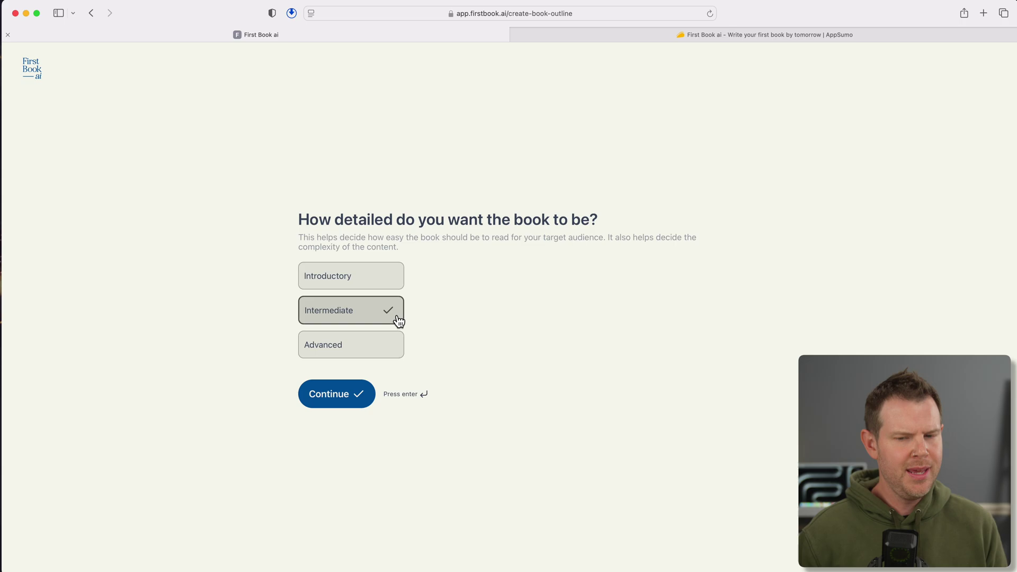
{"action": "left_click", "coordinate": [347, 404]}
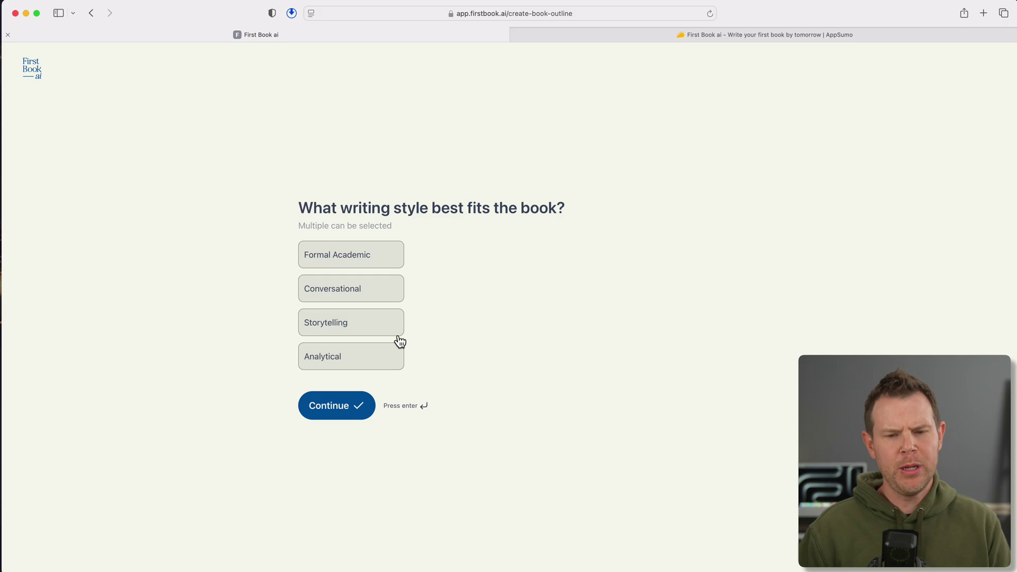
{"action": "left_click", "coordinate": [376, 331]}
{"action": "key", "text": "Return"}
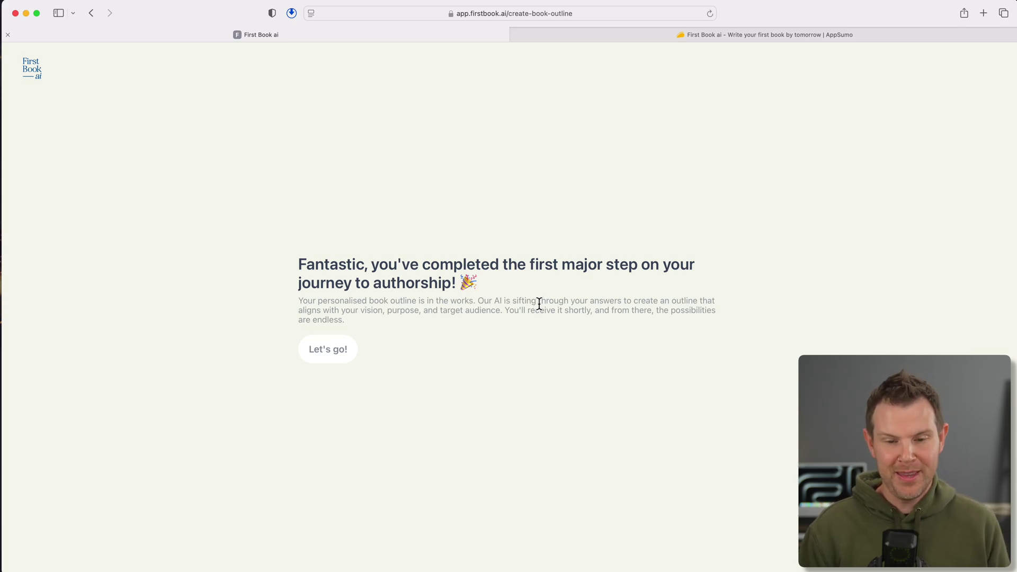
Step: Leave the completion screen and go to Book Outlines to see the Digital Maximalism draft
{"action": "left_click", "coordinate": [333, 358]}
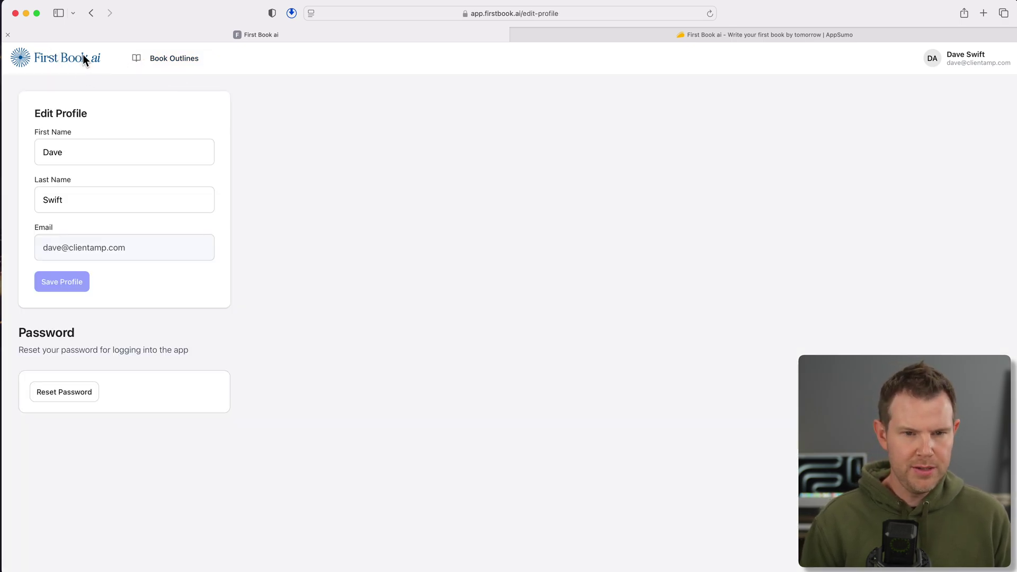
{"action": "left_click", "coordinate": [176, 59]}
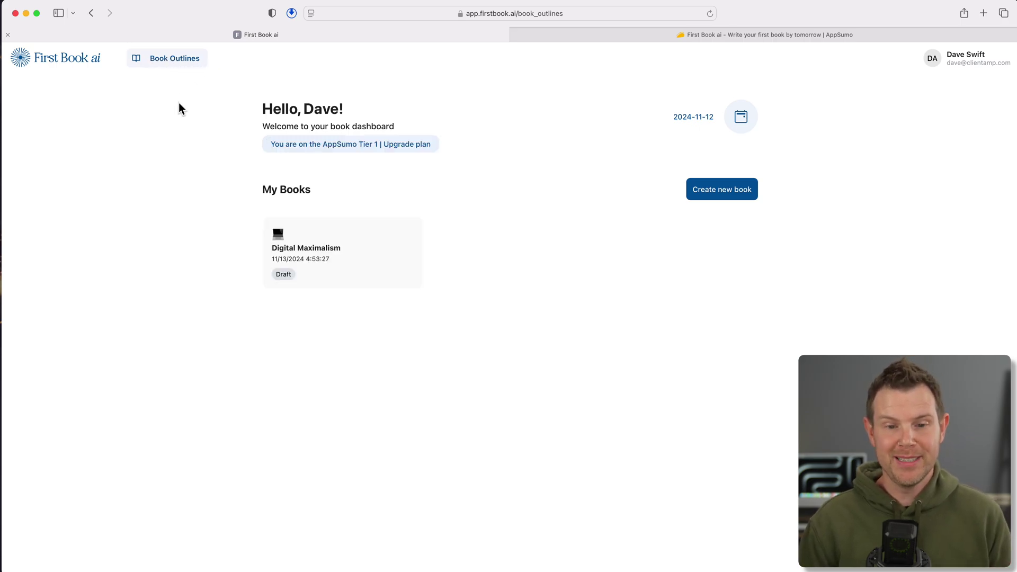
{"action": "left_click", "coordinate": [361, 271]}
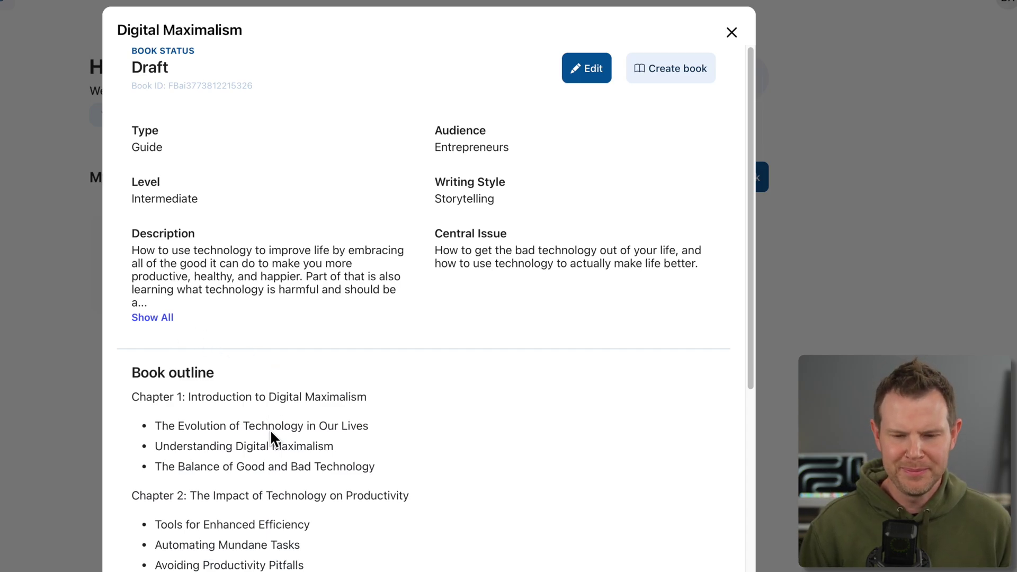
{"action": "scroll", "coordinate": [318, 428], "scroll_direction": "down", "scroll_amount": 3}
{"action": "scroll", "coordinate": [468, 400], "scroll_direction": "down", "scroll_amount": 6}
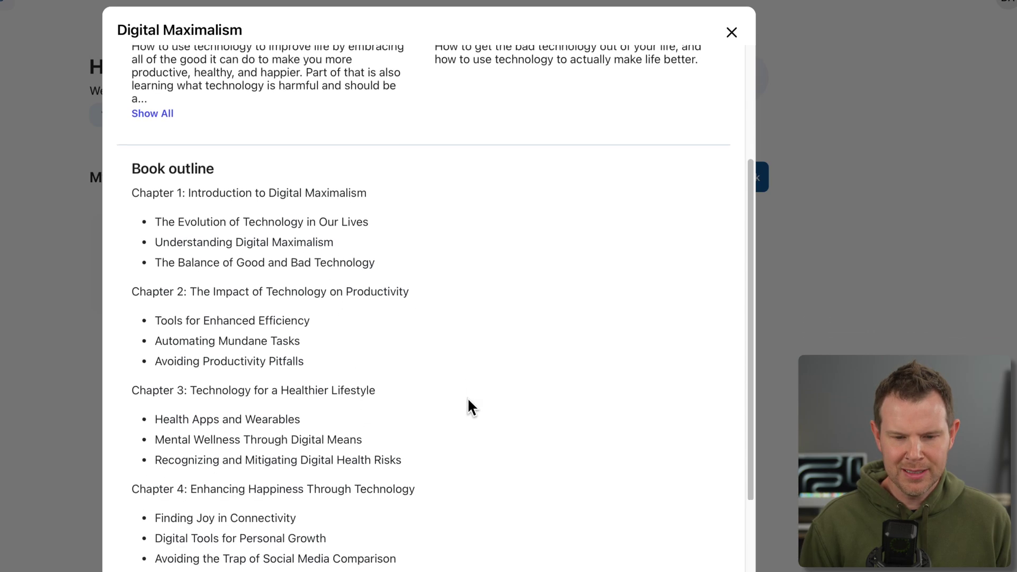
{"action": "scroll", "coordinate": [472, 402], "scroll_direction": "down", "scroll_amount": 1}
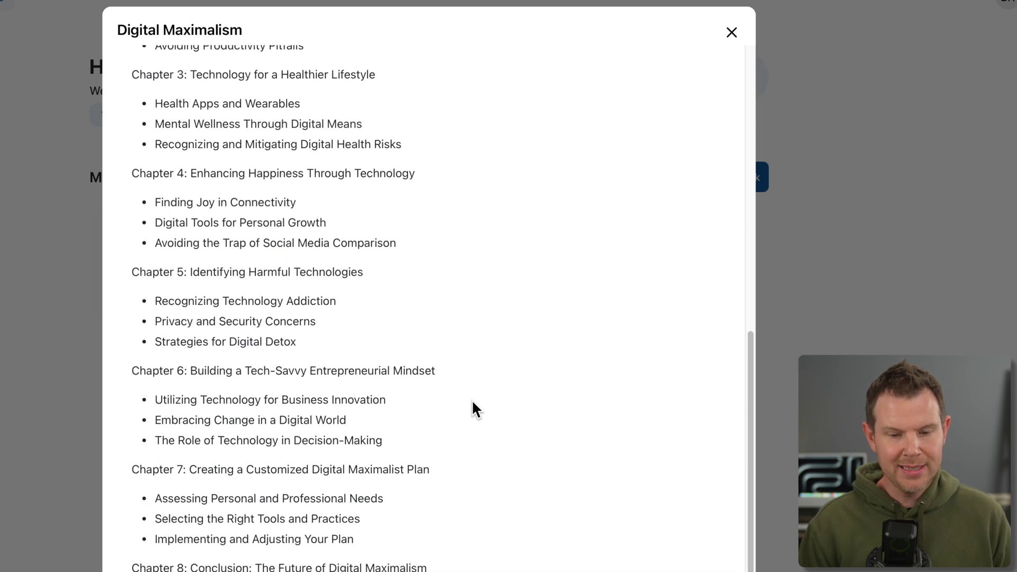
{"action": "scroll", "coordinate": [473, 407], "scroll_direction": "up", "scroll_amount": 4}
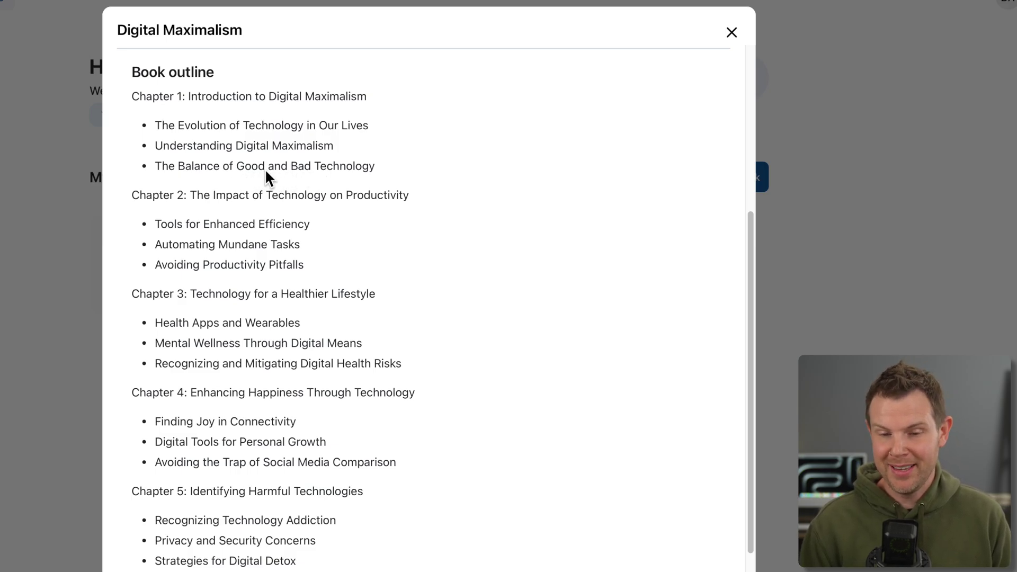
{"action": "scroll", "coordinate": [421, 352], "scroll_direction": "down", "scroll_amount": 3}
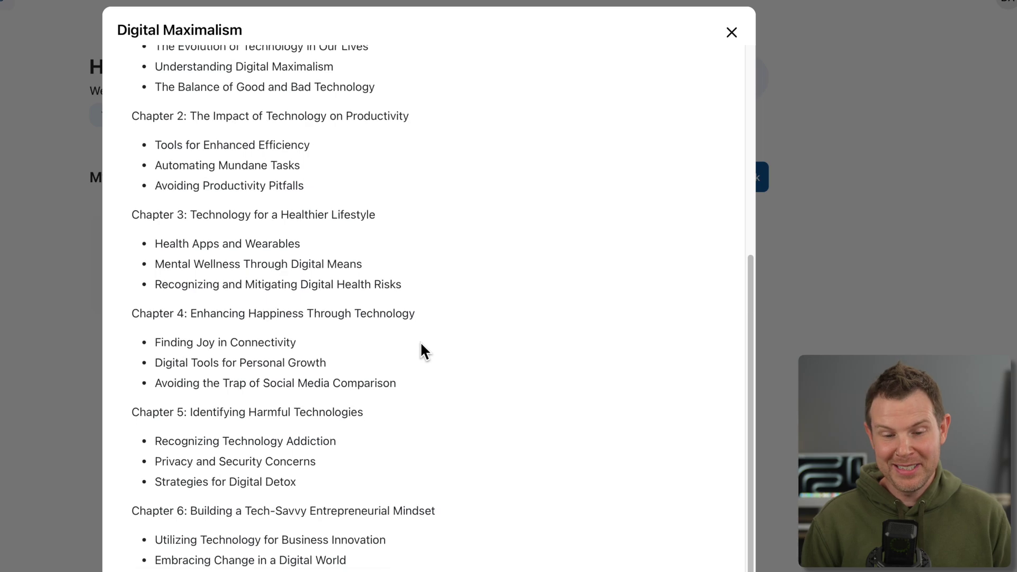
{"action": "scroll", "coordinate": [420, 344], "scroll_direction": "down", "scroll_amount": 5}
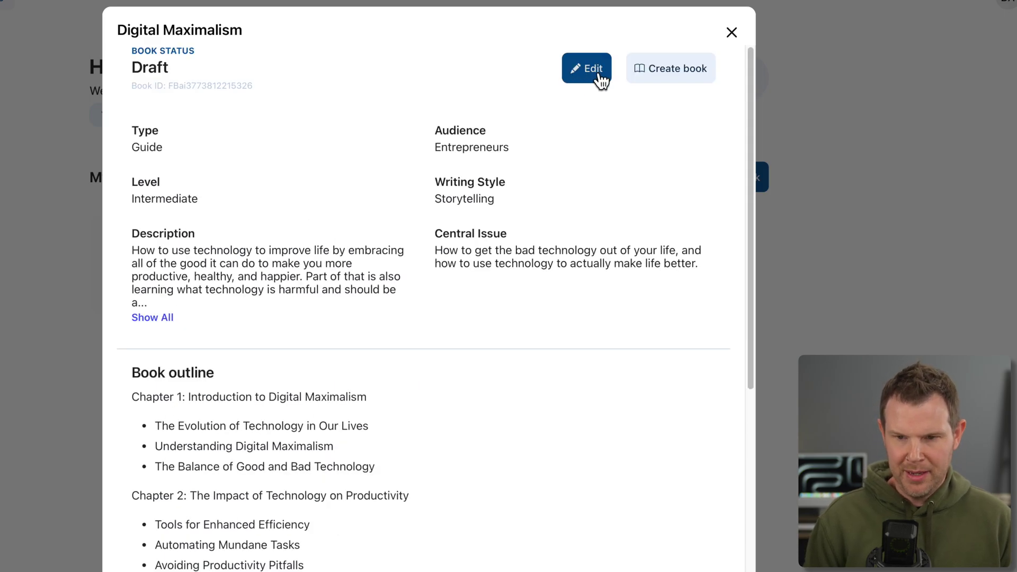
Step: Rename Chapter 1's third subchapter to 'The Balance of Helpful and Harmful Technology' and select the outline
{"action": "left_click", "coordinate": [590, 72]}
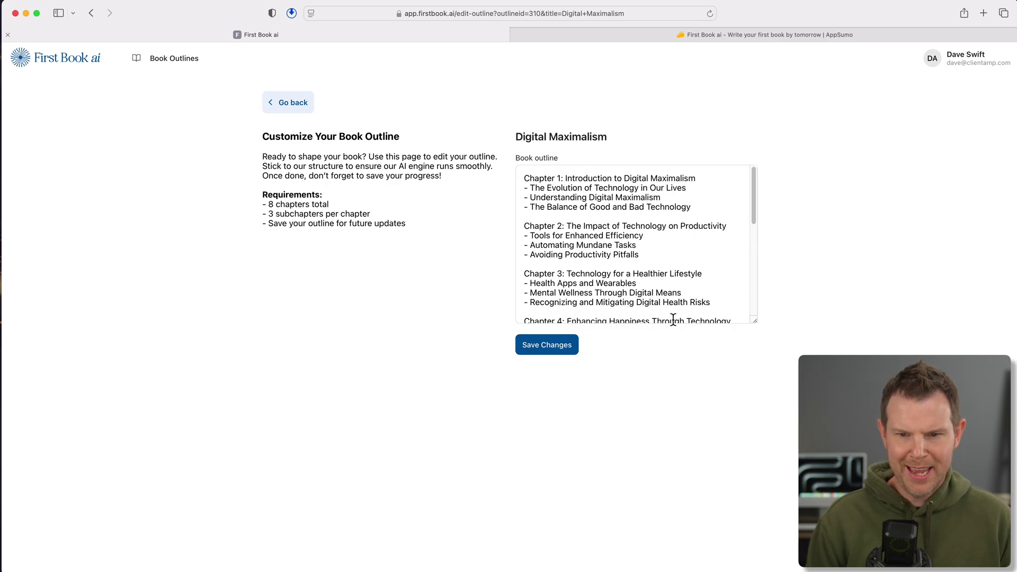
{"action": "left_click_drag", "start_coordinate": [753, 321], "coordinate": [752, 560]}
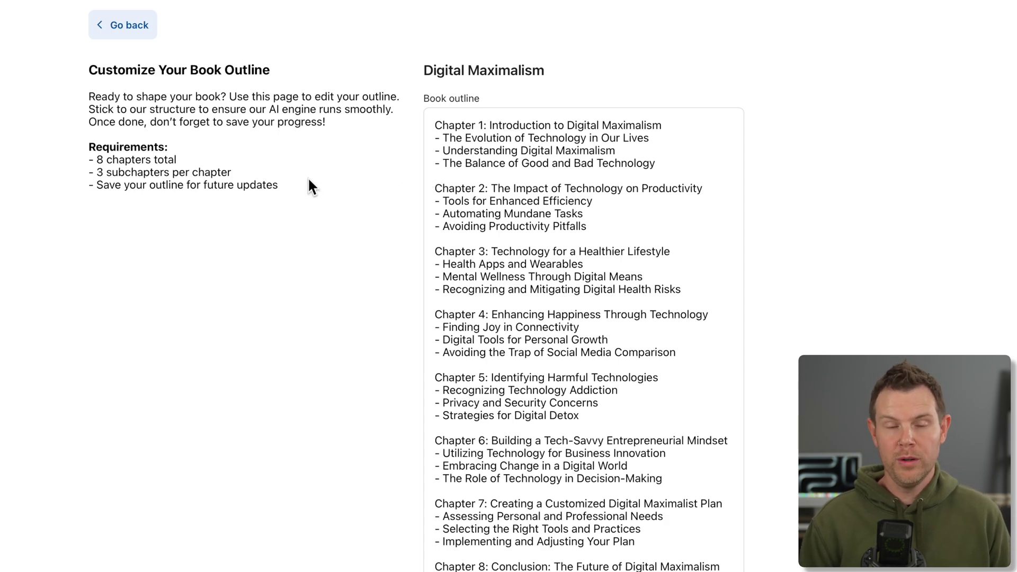
{"action": "type", "text": "Helpful and Harmful"}
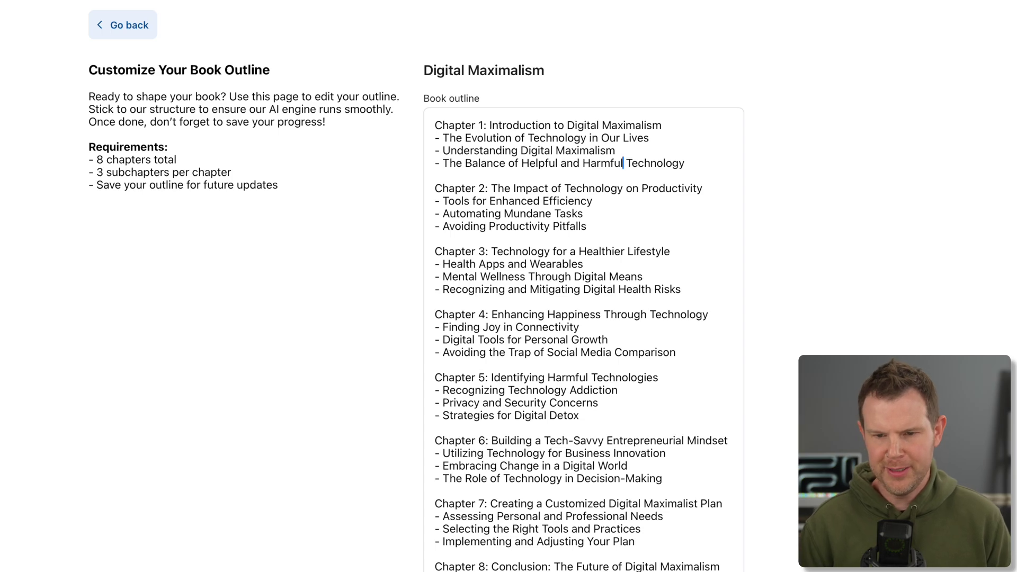
{"action": "scroll", "coordinate": [671, 305], "scroll_direction": "down", "scroll_amount": 2}
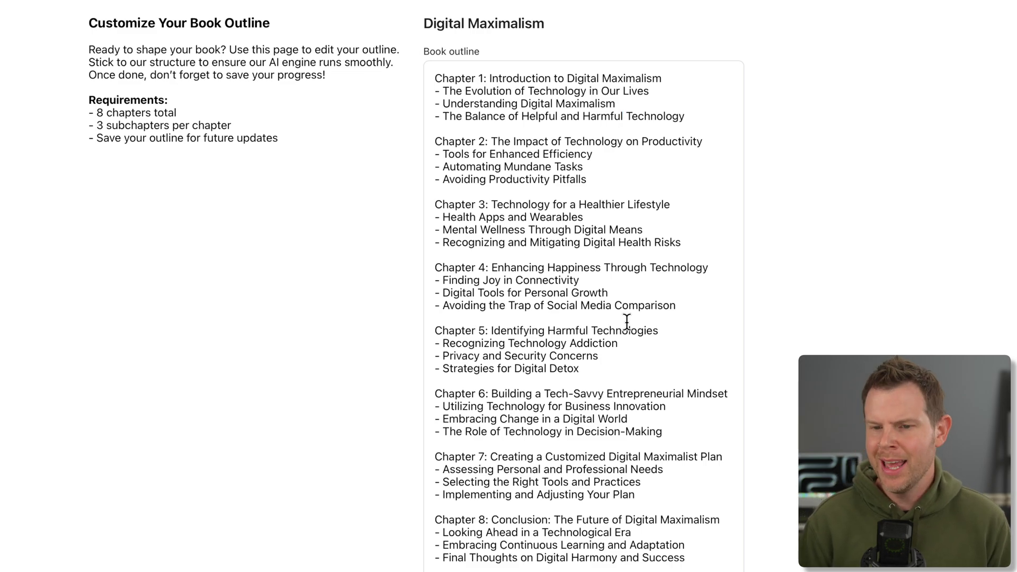
{"action": "left_click", "coordinate": [572, 167]}
{"action": "key", "text": "super+a"}
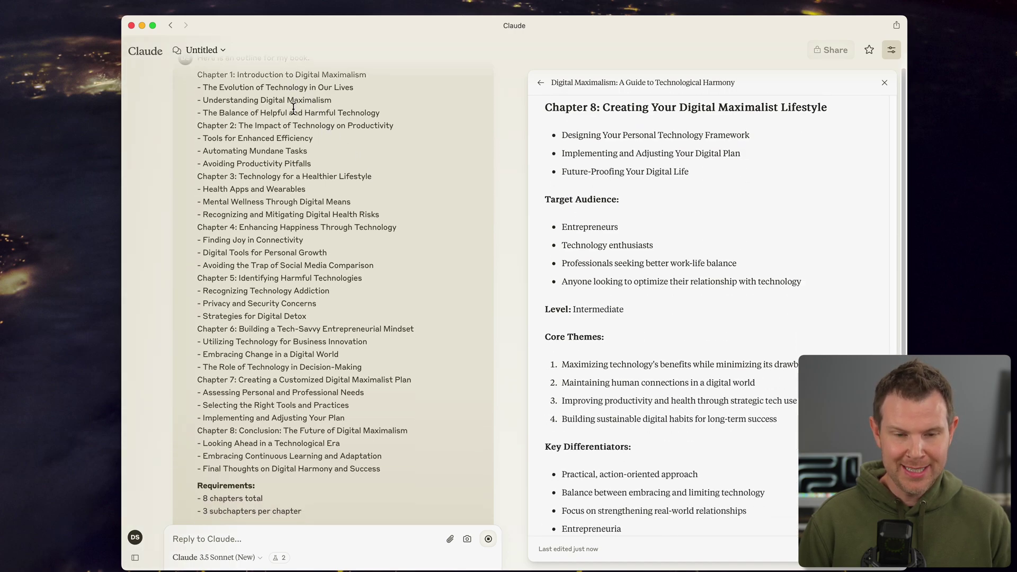
Step: Review Claude's reply and its revised eight-chapter outline with the human-connections chapter
{"action": "scroll", "coordinate": [292, 107], "scroll_direction": "down", "scroll_amount": 5}
{"action": "scroll", "coordinate": [235, 404], "scroll_direction": "down", "scroll_amount": 5}
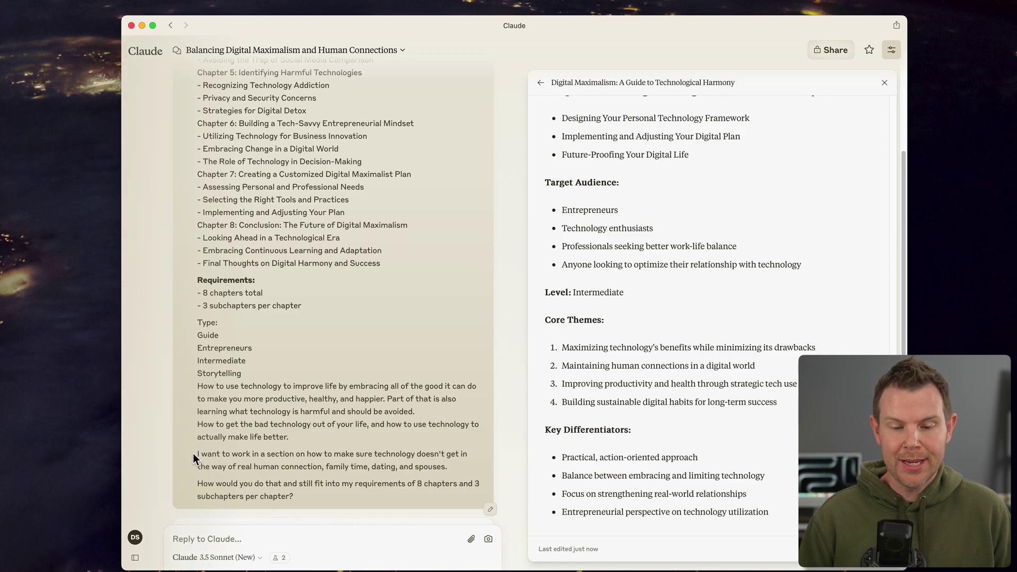
{"action": "left_click_drag", "start_coordinate": [194, 456], "coordinate": [420, 464]}
{"action": "left_click", "coordinate": [422, 413]}
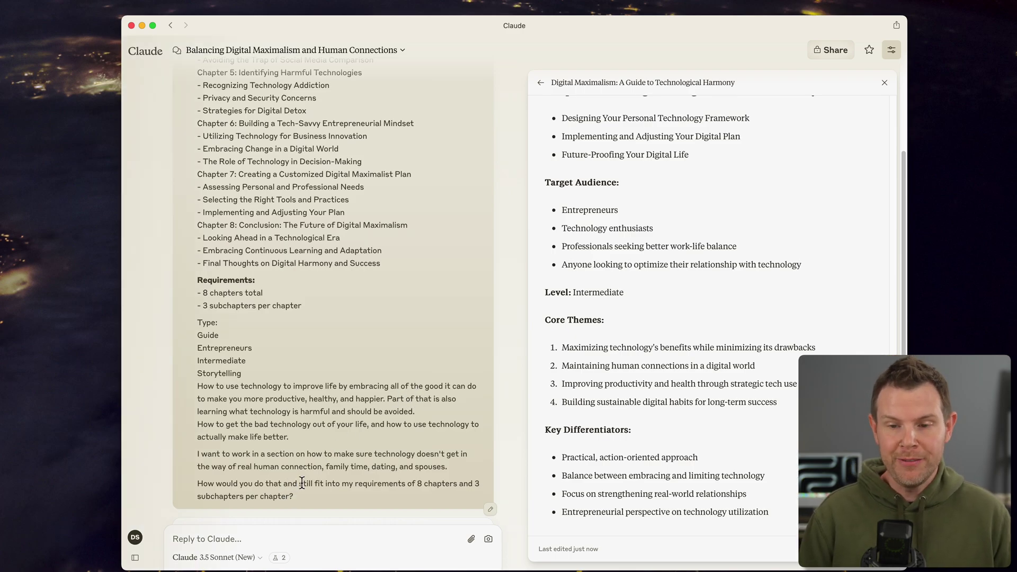
{"action": "scroll", "coordinate": [384, 414], "scroll_direction": "up", "scroll_amount": 2}
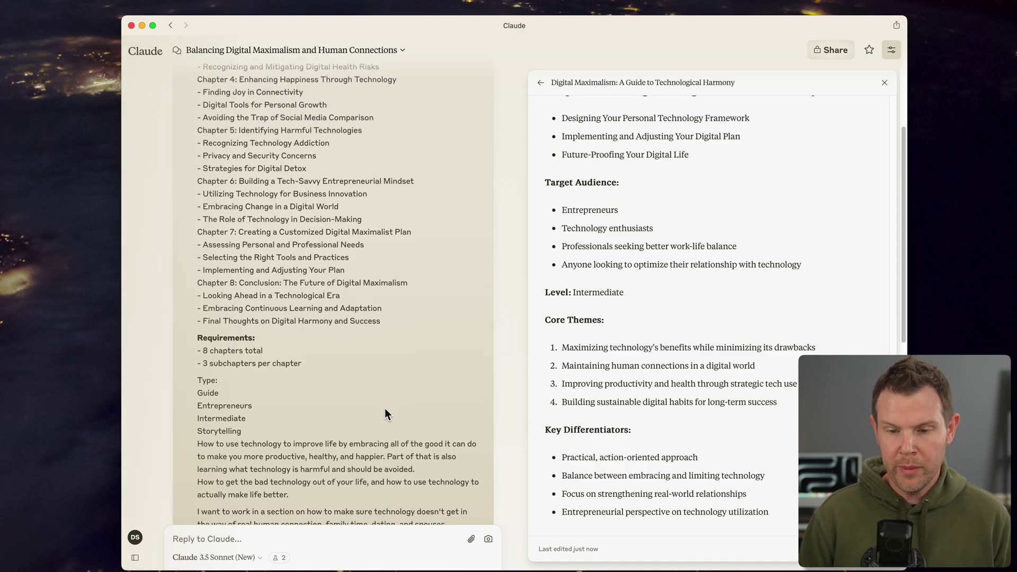
{"action": "scroll", "coordinate": [655, 408], "scroll_direction": "up", "scroll_amount": 5}
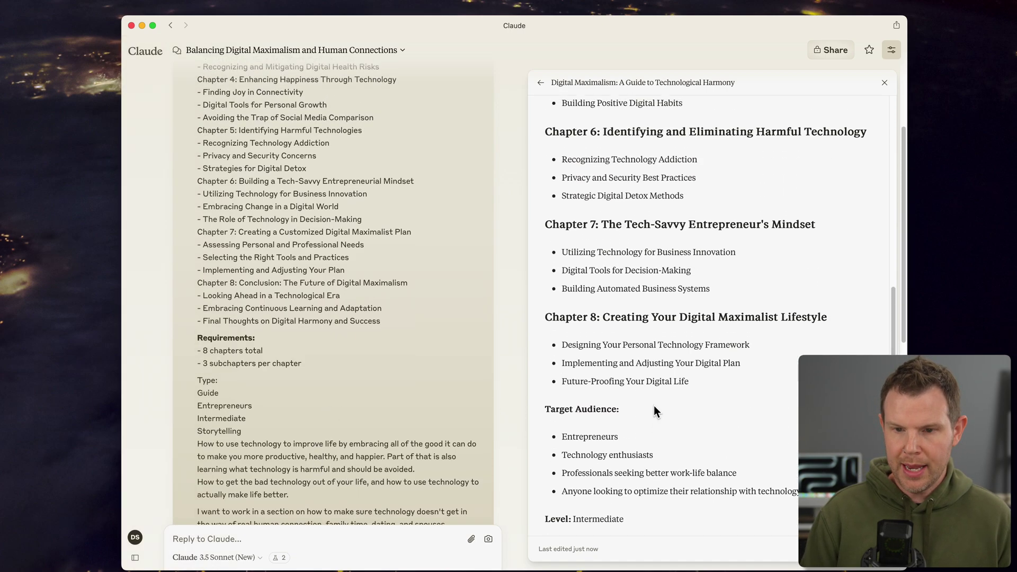
{"action": "scroll", "coordinate": [654, 412], "scroll_direction": "up", "scroll_amount": 7}
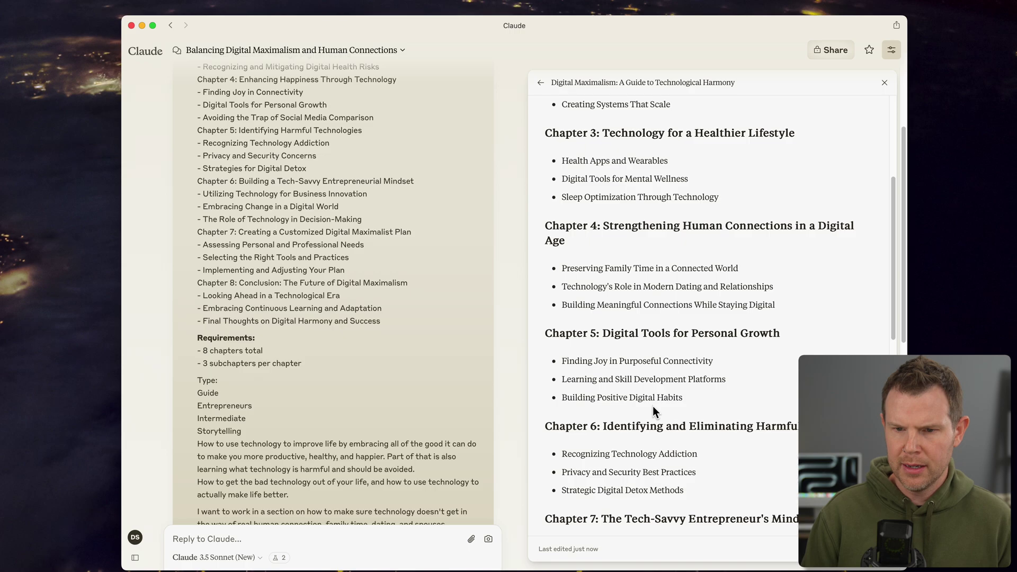
{"action": "scroll", "coordinate": [653, 407], "scroll_direction": "up", "scroll_amount": 6}
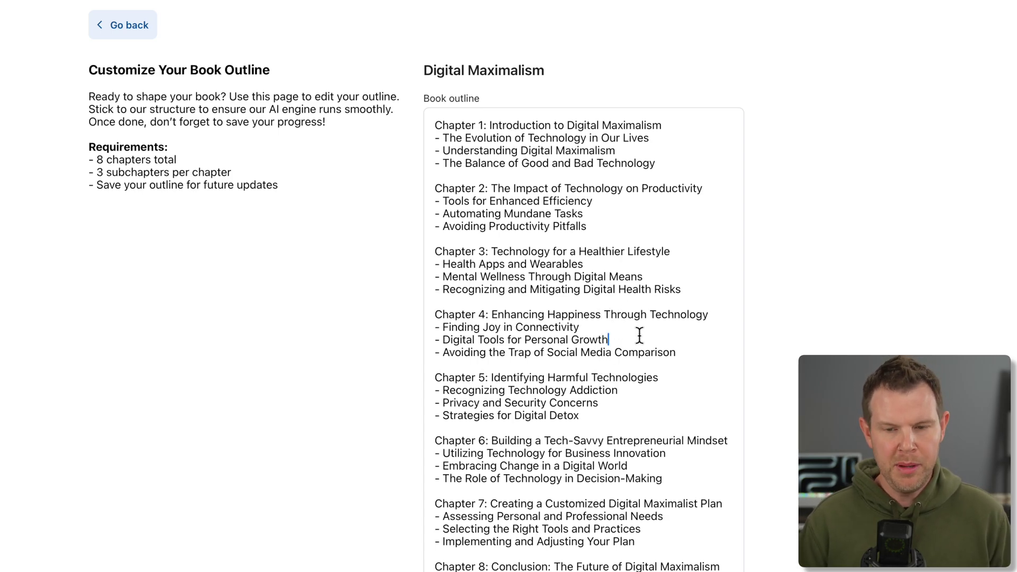
Step: Paste Claude's outline, undo the full paste, and save the revised Digital Maximalism outline
{"action": "key", "text": "super+a"}
{"action": "key", "text": "super+v"}
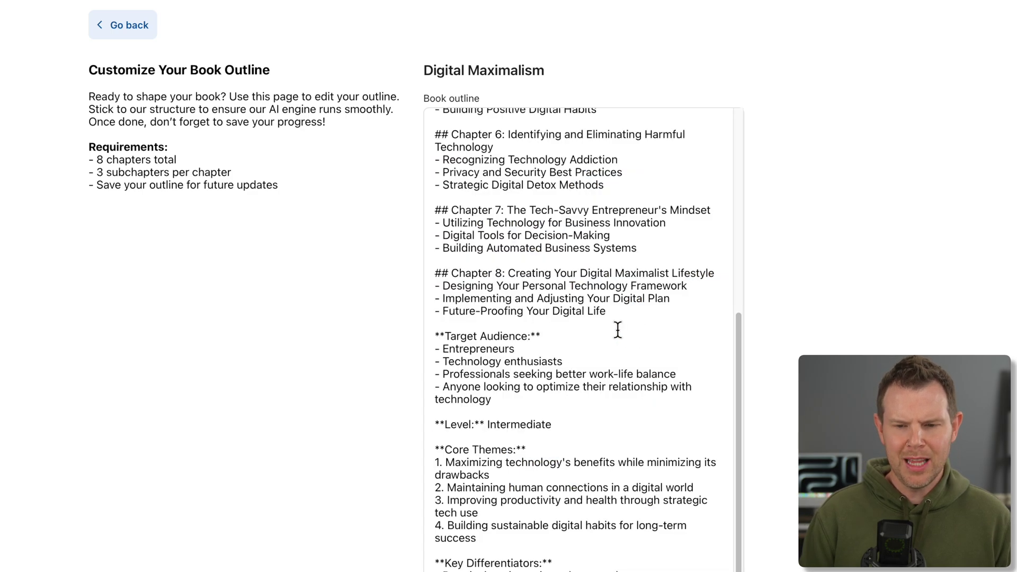
{"action": "scroll", "coordinate": [610, 367], "scroll_direction": "up", "scroll_amount": 10}
{"action": "scroll", "coordinate": [611, 367], "scroll_direction": "up", "scroll_amount": 1}
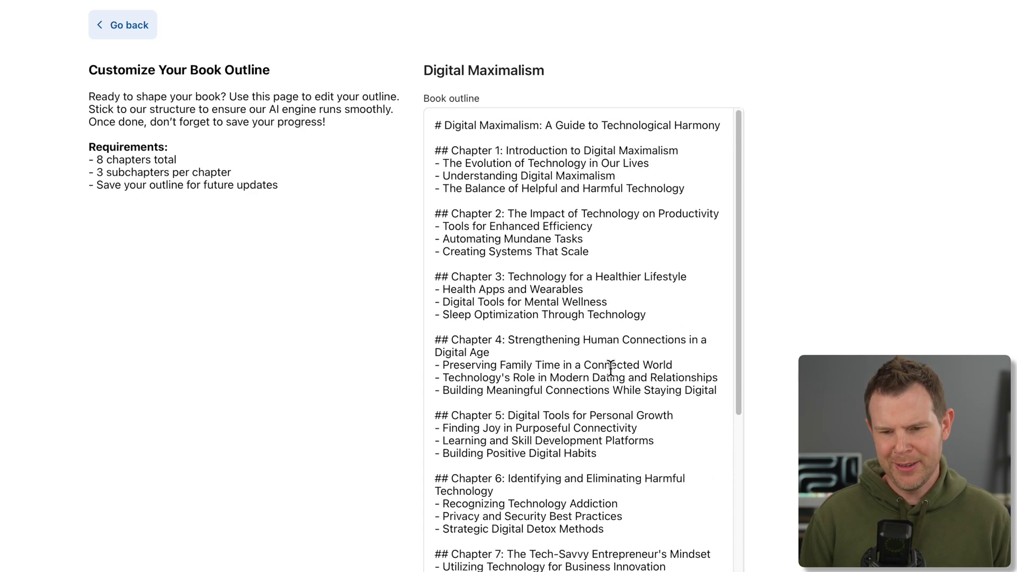
{"action": "key", "text": "super+z"}
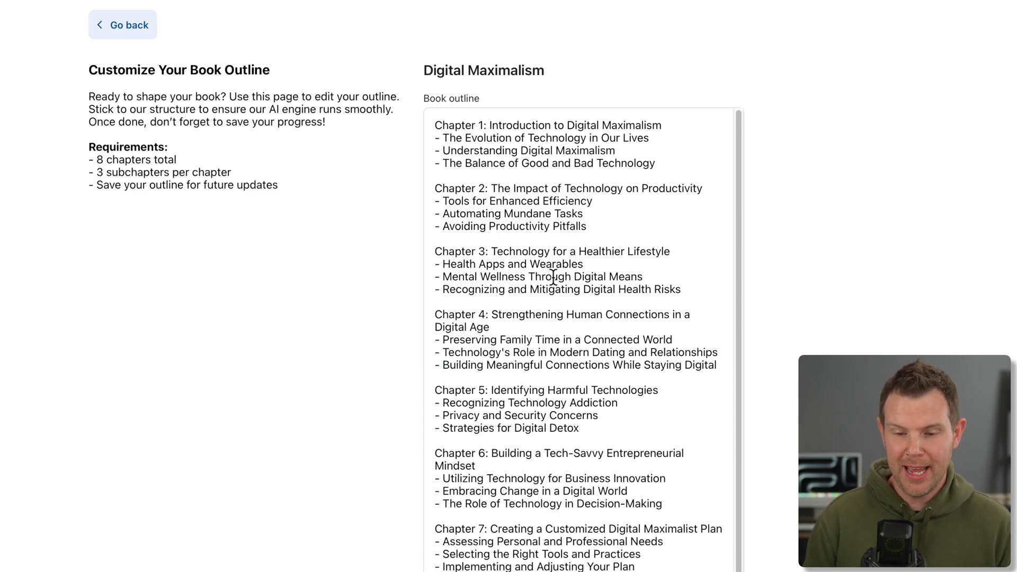
{"action": "scroll", "coordinate": [572, 412], "scroll_direction": "down", "scroll_amount": 2}
{"action": "scroll", "coordinate": [571, 412], "scroll_direction": "down", "scroll_amount": 1}
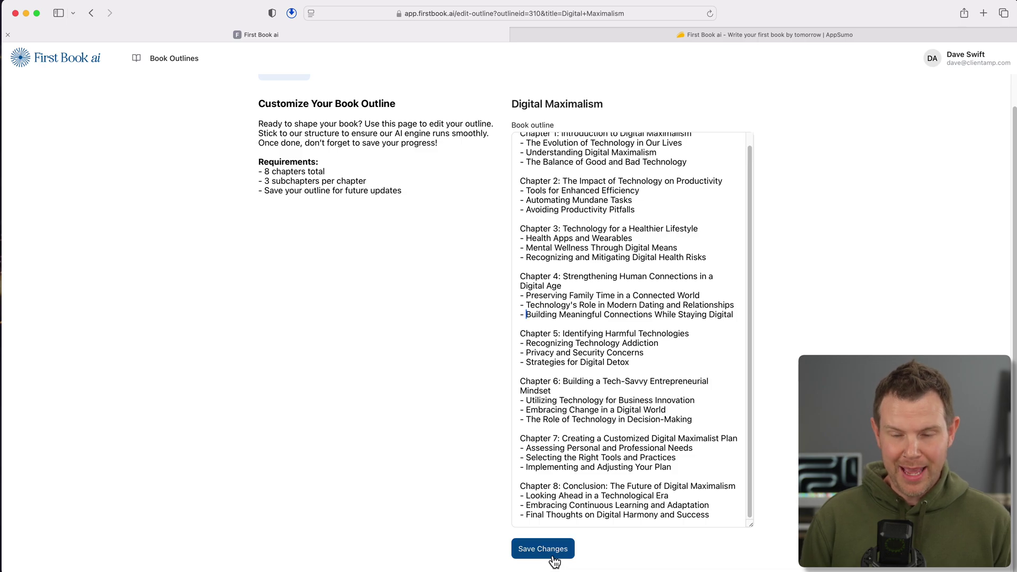
{"action": "left_click", "coordinate": [554, 553]}
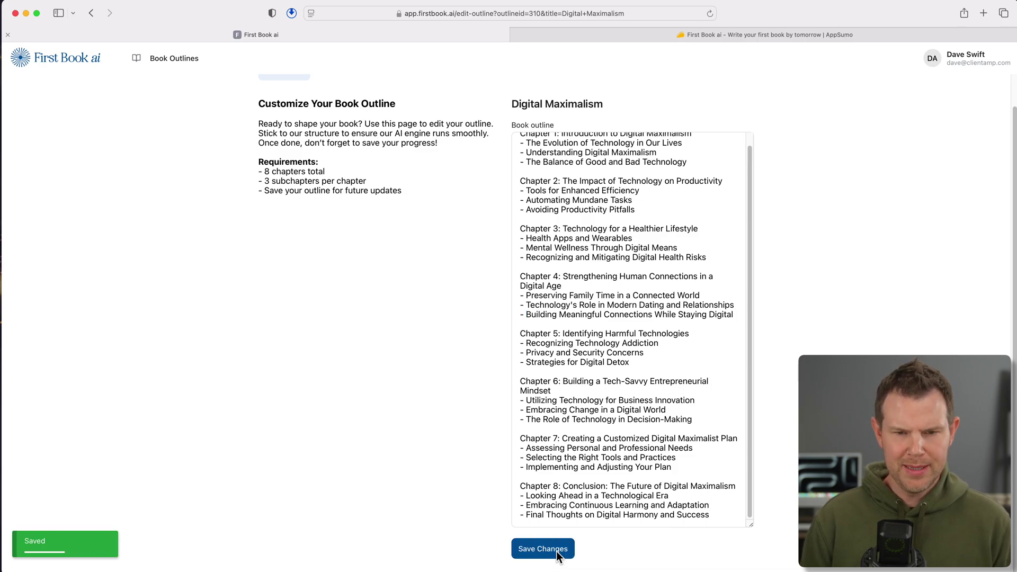
{"action": "left_click", "coordinate": [542, 549]}
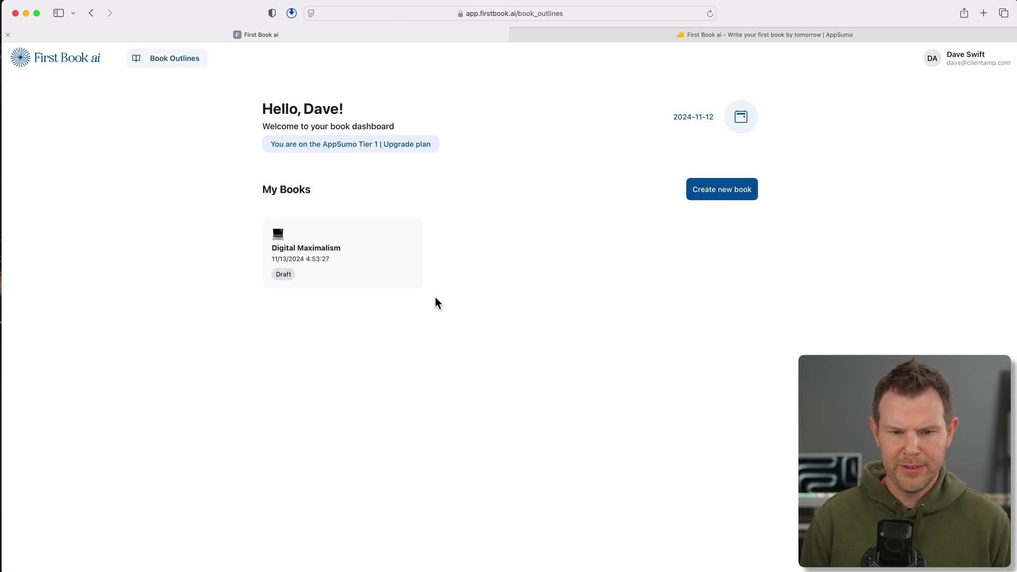
Step: Open the Digital Maximalism book card and choose Create book
{"action": "left_click", "coordinate": [371, 255]}
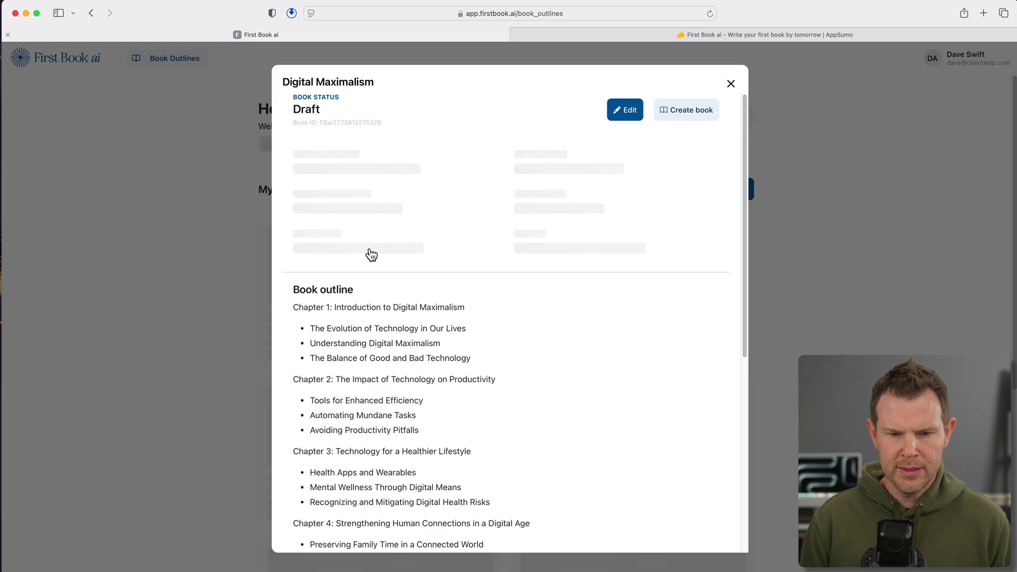
{"action": "left_click", "coordinate": [699, 115]}
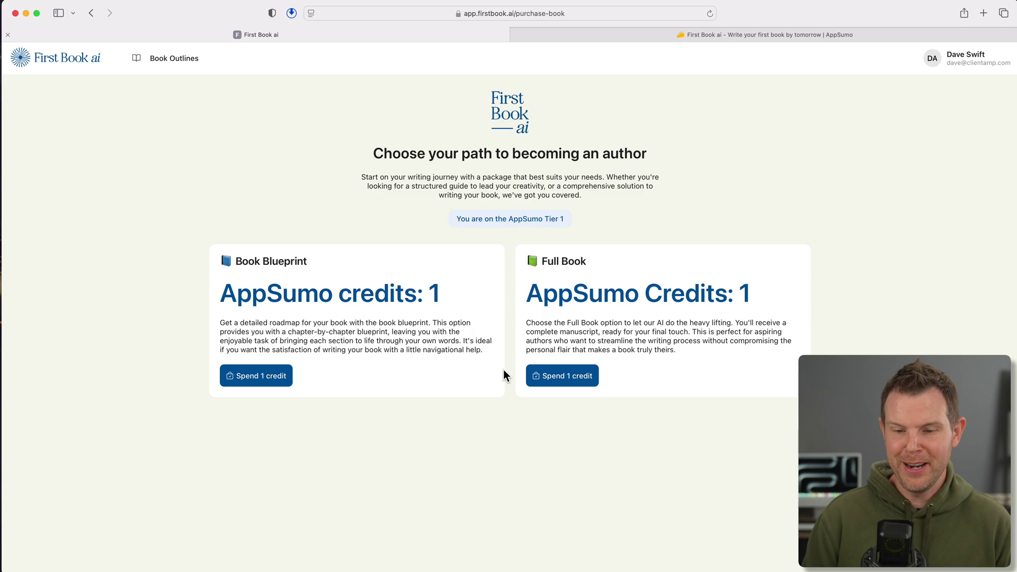
Step: Spend 1 credit on the Full Book, then open Digital Maximalism's Finalize your book form
{"action": "left_click", "coordinate": [585, 384]}
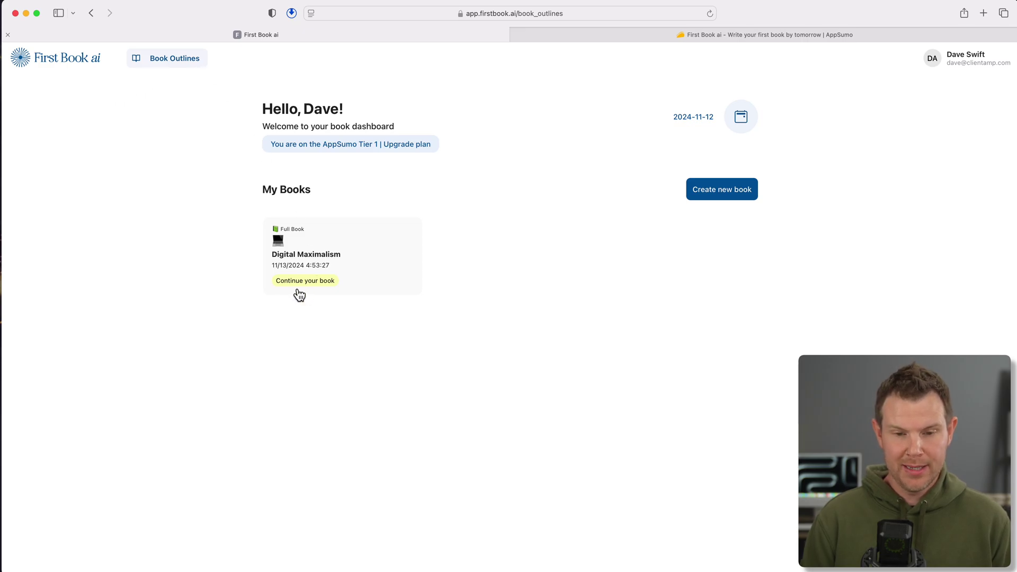
{"action": "left_click", "coordinate": [312, 283]}
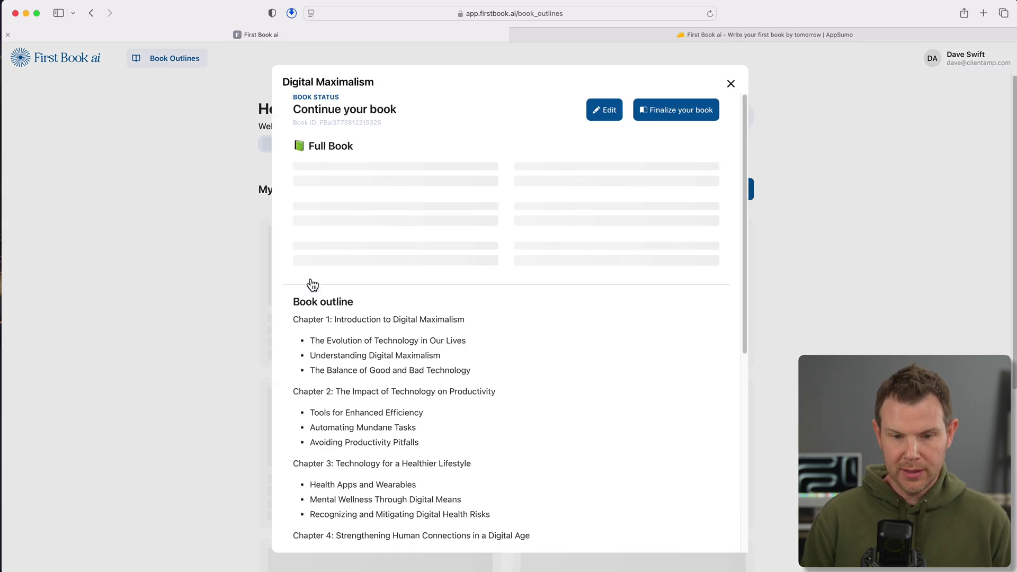
{"action": "left_click", "coordinate": [678, 111]}
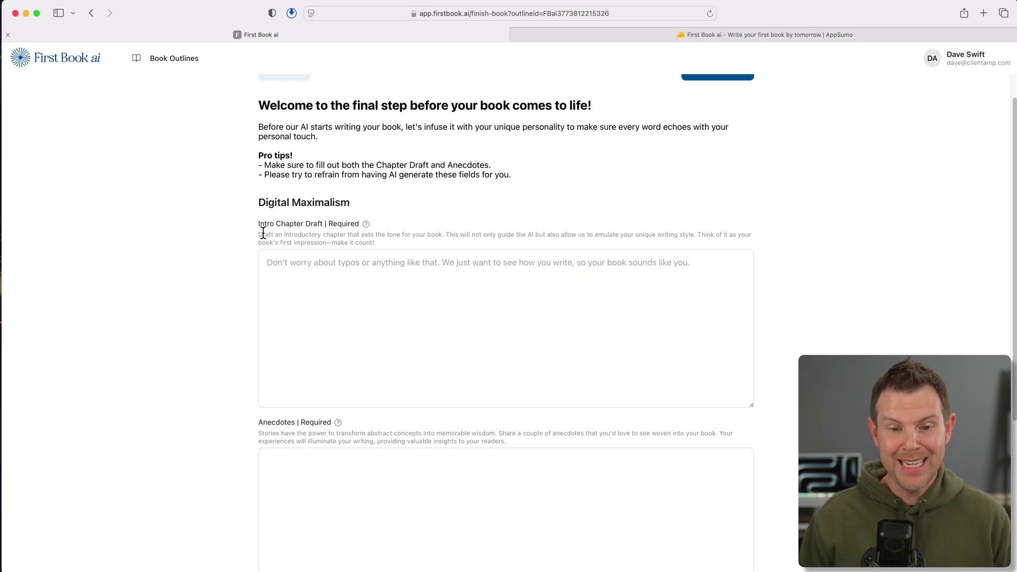
Step: Write the intro draft about growing up in the 80s, ending 'This is digital maximalism'
{"action": "left_click", "coordinate": [373, 274]}
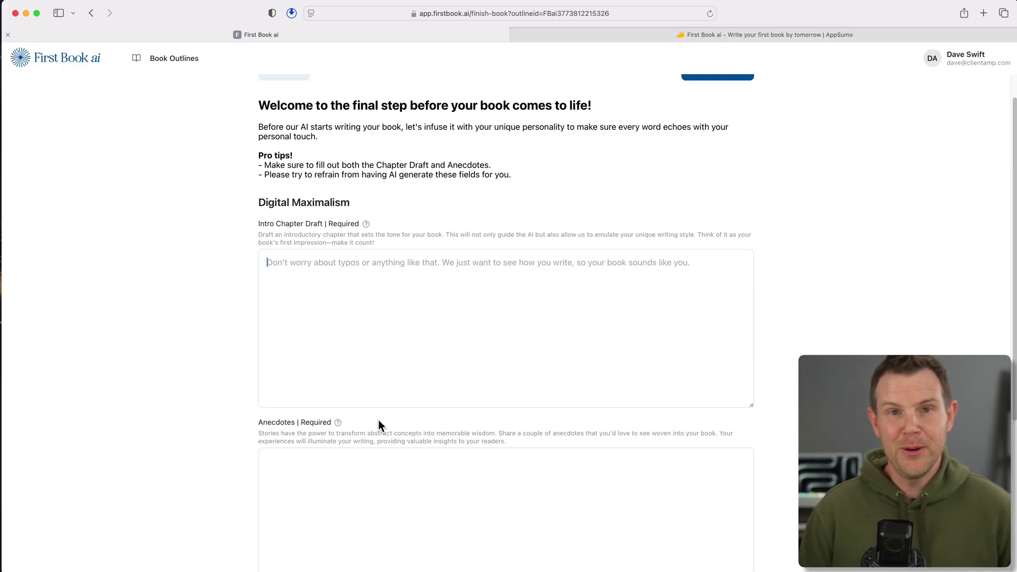
{"action": "scroll", "coordinate": [414, 492], "scroll_direction": "down", "scroll_amount": 3}
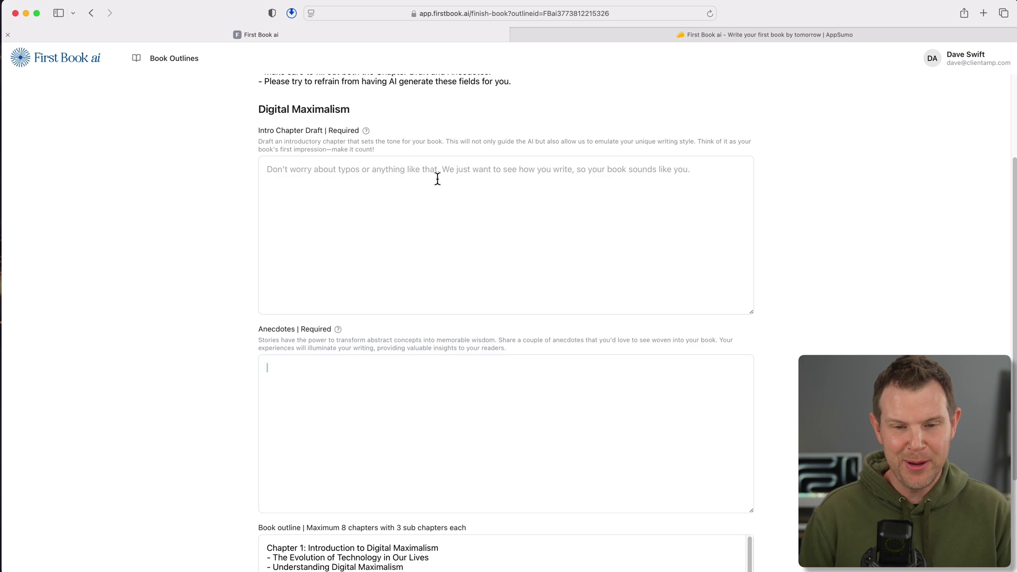
{"action": "left_click", "coordinate": [547, 237]}
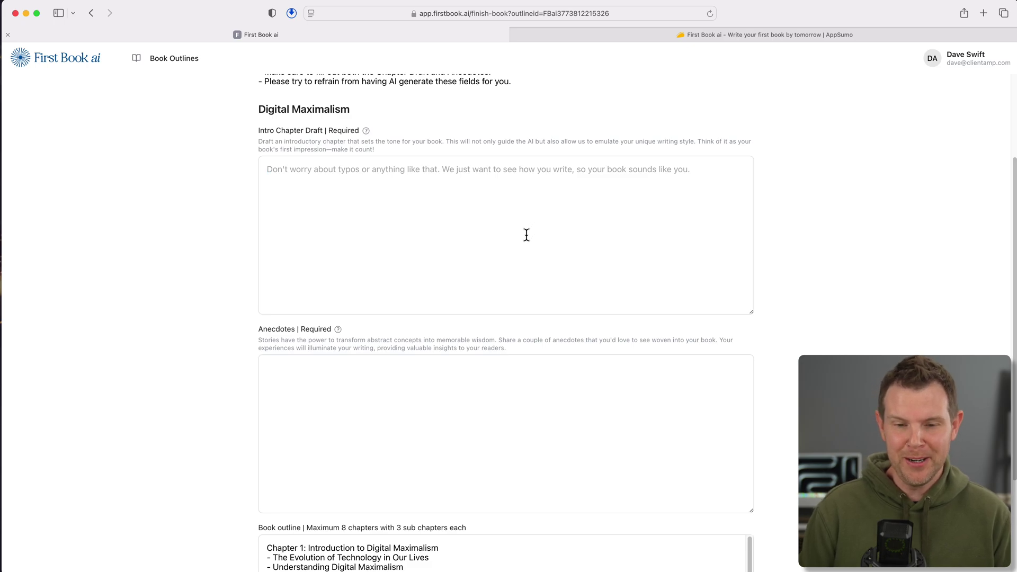
{"action": "type", "text": "I was born in the 80's. I'm of the generation that grew up outside, playing with my friends until mom yelled for dinner."}
{"action": "key", "text": "Return"}
{"action": "key", "text": "Return"}
{"action": "type", "text": "After dinner, we'd go back outside and continue playing until it was too dark and mom would yell again, and you'd walk home..."}
{"action": "key", "text": "Return"}
{"action": "key", "text": "Return"}
{"action": "type", "text": "Technology was a word that existed, but it wasn't something that was part of our daily lives."}
{"action": "key", "text": "Return"}
{"action": "key", "text": "Return"}
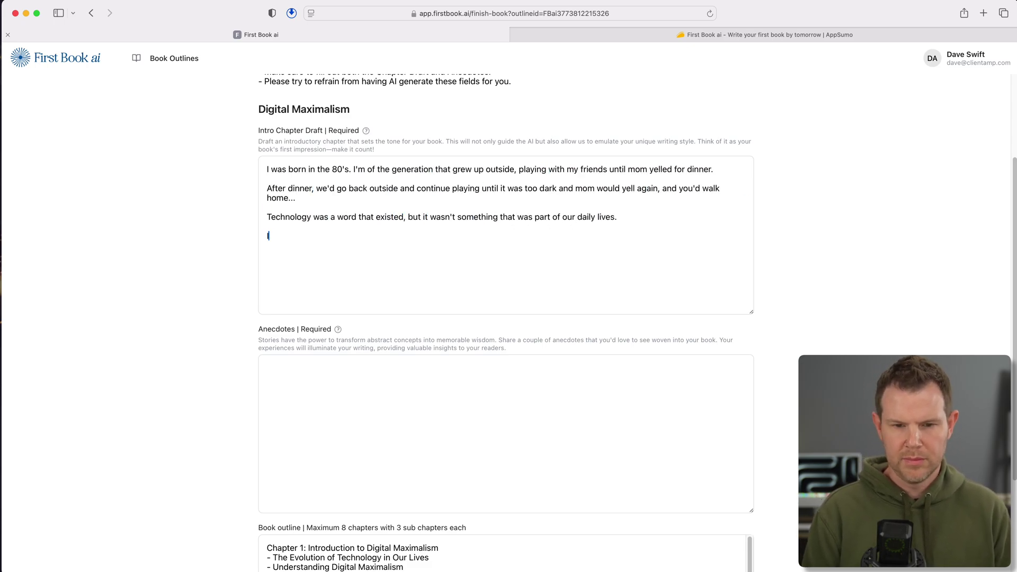
{"action": "type", "text": "Today, babies have iPad's put into their cribs to sooth them with sound generators. Elderly use facetime to see grandkids they are too unhealthy to travel to see, and smart watches detect car crashes and send emergency services to save those most in need."}
{"action": "key", "text": "Return"}
{"action": "key", "text": "Return"}
{"action": "type", "text": "It's an amazing transformation of our society, but most people when asked... would say that technology has only done harm. That social media is the root of all evil, and that if we could just go back to a time where people could talk to each other face to face, we'd all feel more united and not so anxious and afraid of everyone who isn't just like us."}
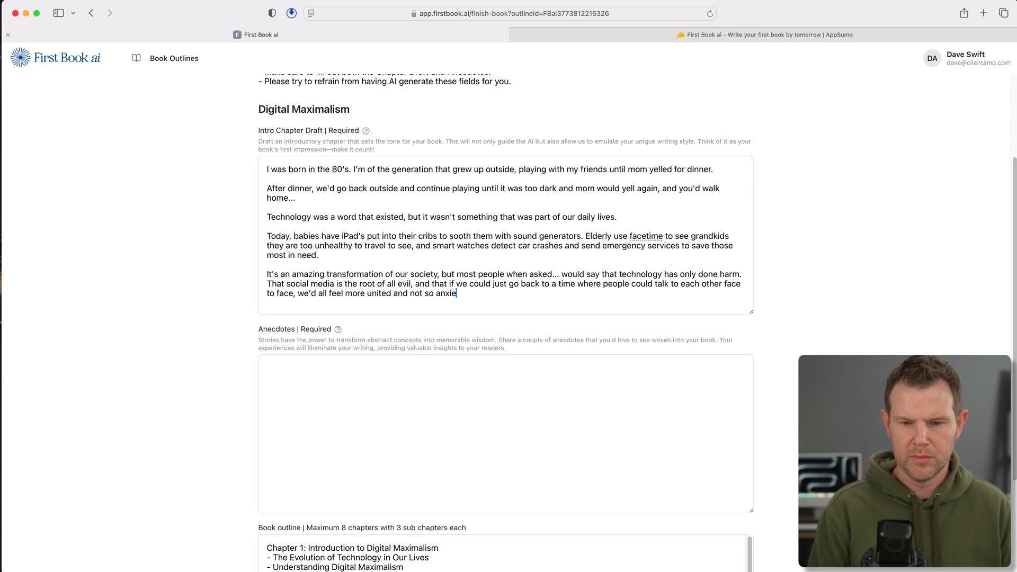
{"action": "key", "text": "Return"}
{"action": "key", "text": "Return"}
{"action": "type", "text": "With this book, I hope to show you that technology can be a part of the solution in your life. Not just for making money, finding companionship, or keeping your grocery list, but when used thoughtfully, technology moves into the background and helps your real life connections become more meaningful and deeper than they could ever be in a pre-technology society."}
Step: Add anecdotes about the family's 386 computer, music technology studies, and selling online courses
{"action": "key", "text": "Return"}
{"action": "key", "text": "Return"}
{"action": "type", "text": "This is digital maximalism"}
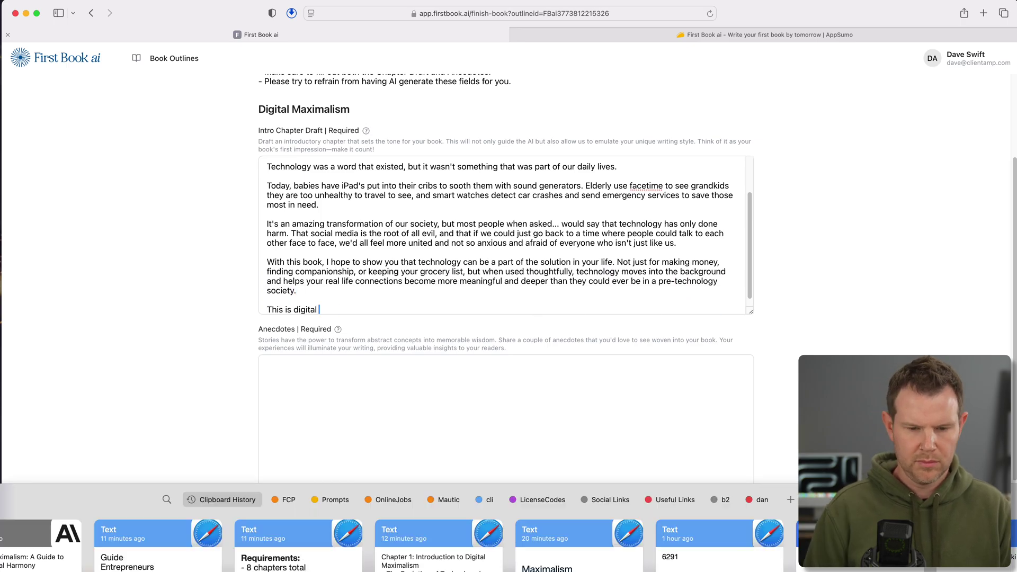
{"action": "left_click", "coordinate": [267, 367]}
{"action": "type", "text": "When I was about 6 years old, my dad brought home a 386 computer that had about 3 games and a dos command line. I learned what all of the parts of a modern computer does using one of the included games. RAM, Hard Drives, and CPUs. This bridged me, and many like me from my generation, to understanding technology in a way that it feels native, but still appreciating life before, or without technology."}
{"action": "key", "text": "Return"}
{"action": "key", "text": "Return"}
{"action": "type", "text": "I studied music in school, but I was mostly interested in the technology used to produce and record it. I would spend more time studying what would end up to be the standard home studio, and defacto standard for how modern records are made, than I did playing my instrument, which is probably largely why I now use software professionally instead of play guitar."}
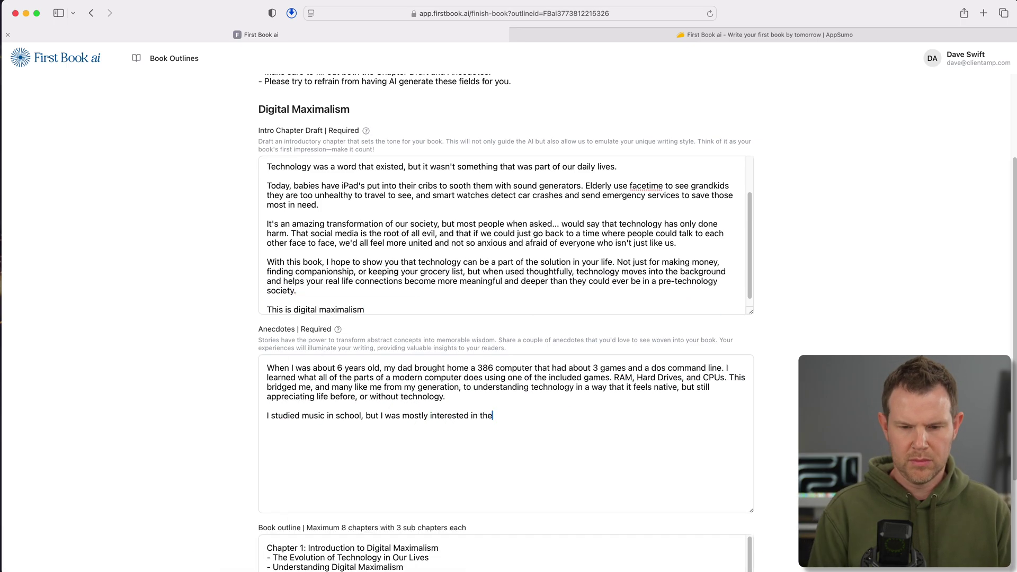
{"action": "key", "text": "Return"}
{"action": "key", "text": "Return"}
{"action": "type", "text": "When I started selling online courses and doing affiliate marketing, I learned that creating digital assets could literally help me make money while I slept. More than that, when I got sick for 3 years with long covid, my regular job, that didn't involve creating assets for my family, would feel hard on"}
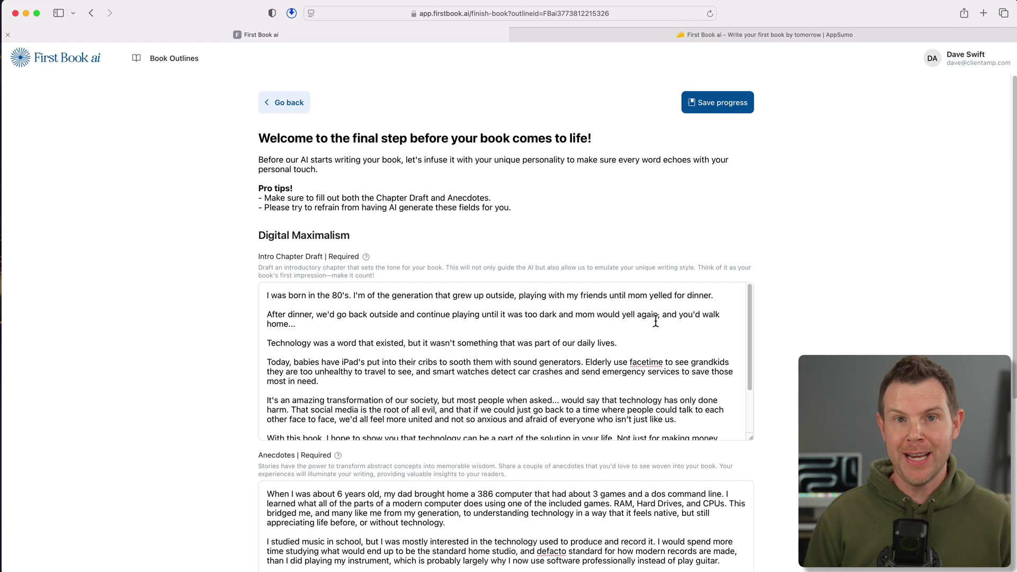
Step: Save the intro and anecdotes, then submit Digital Maximalism for review
{"action": "left_click", "coordinate": [729, 108]}
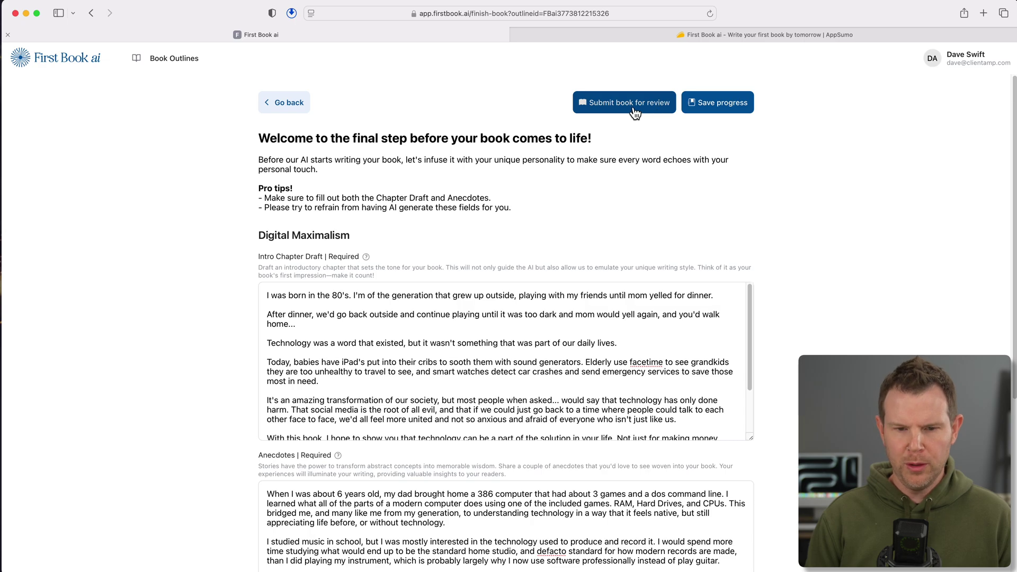
{"action": "scroll", "coordinate": [690, 218], "scroll_direction": "down", "scroll_amount": 5}
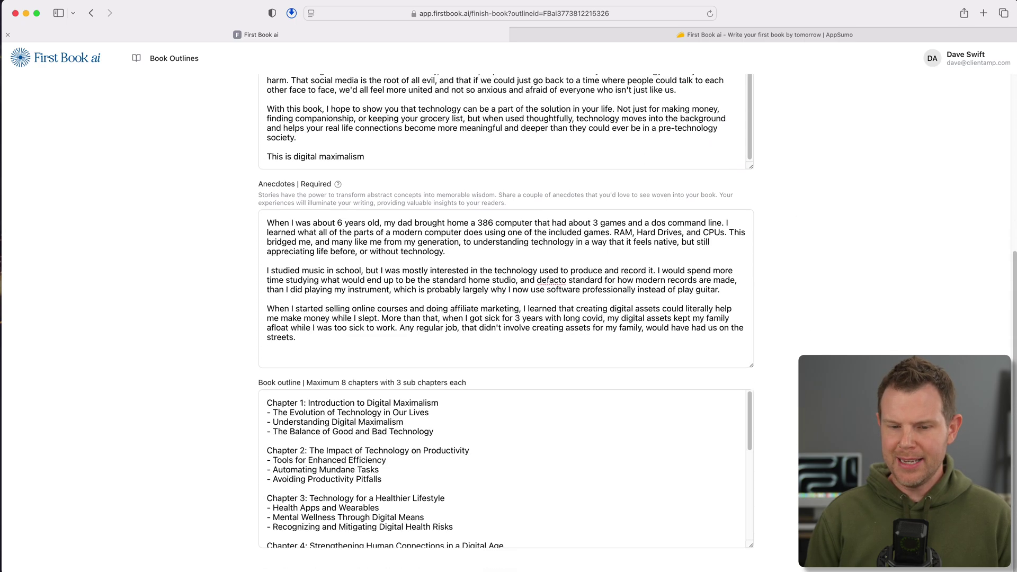
{"action": "scroll", "coordinate": [768, 235], "scroll_direction": "up", "scroll_amount": 5}
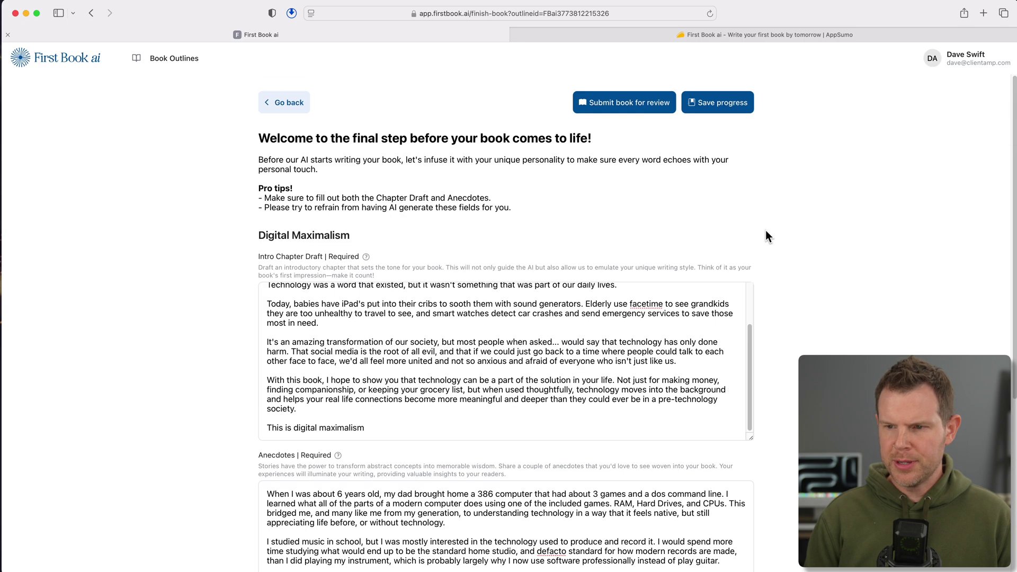
{"action": "left_click", "coordinate": [634, 106]}
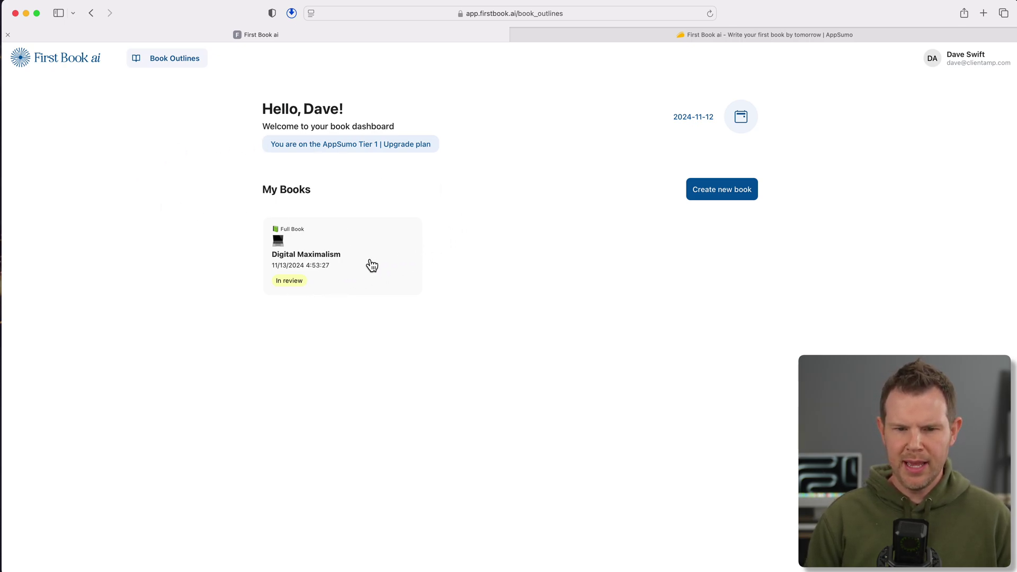
Step: Reload the dashboard and view Digital Maximalism's details, now showing In progress
{"action": "key", "text": "super+r"}
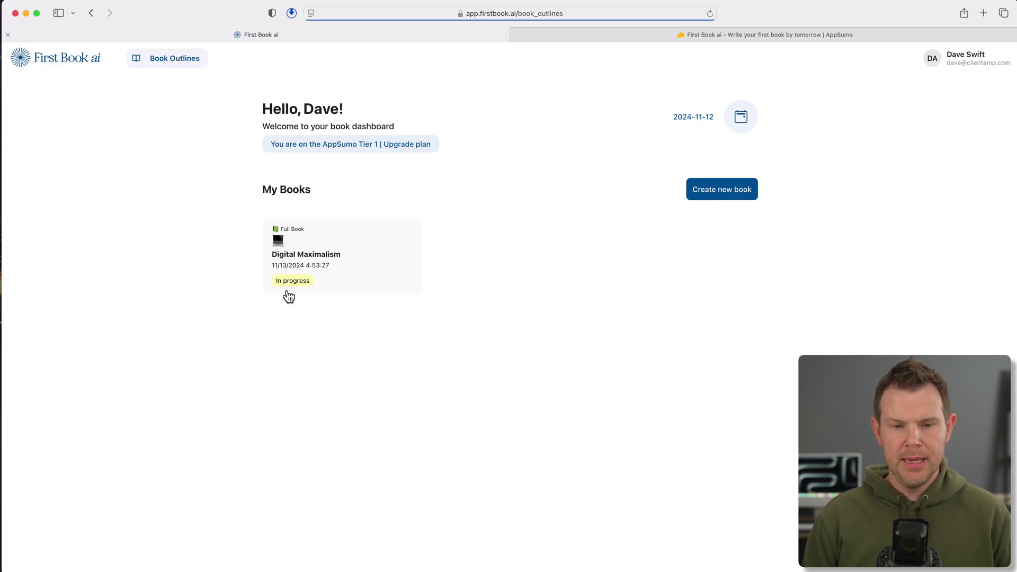
{"action": "left_click", "coordinate": [295, 289]}
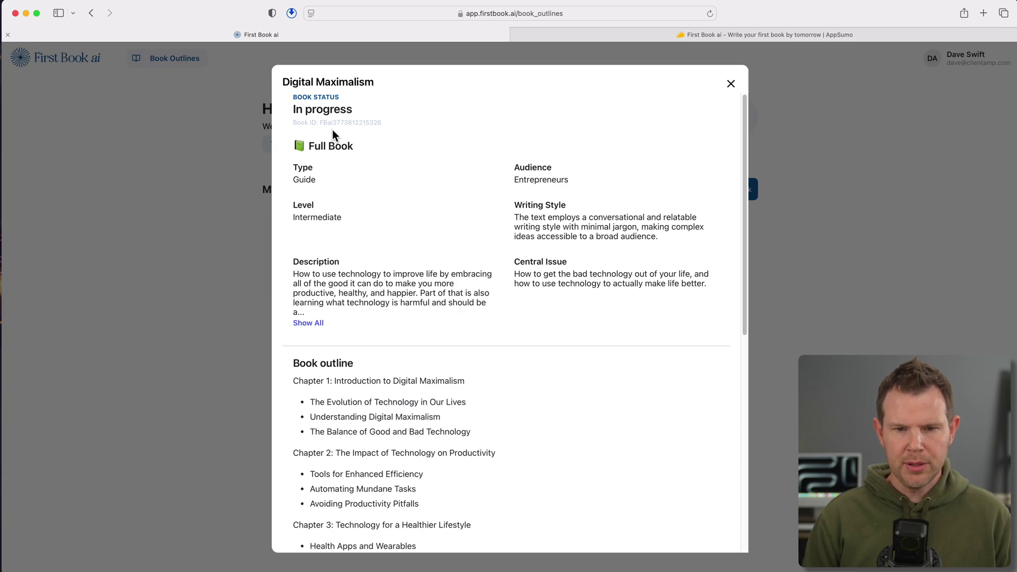
{"action": "scroll", "coordinate": [535, 367], "scroll_direction": "down", "scroll_amount": 1}
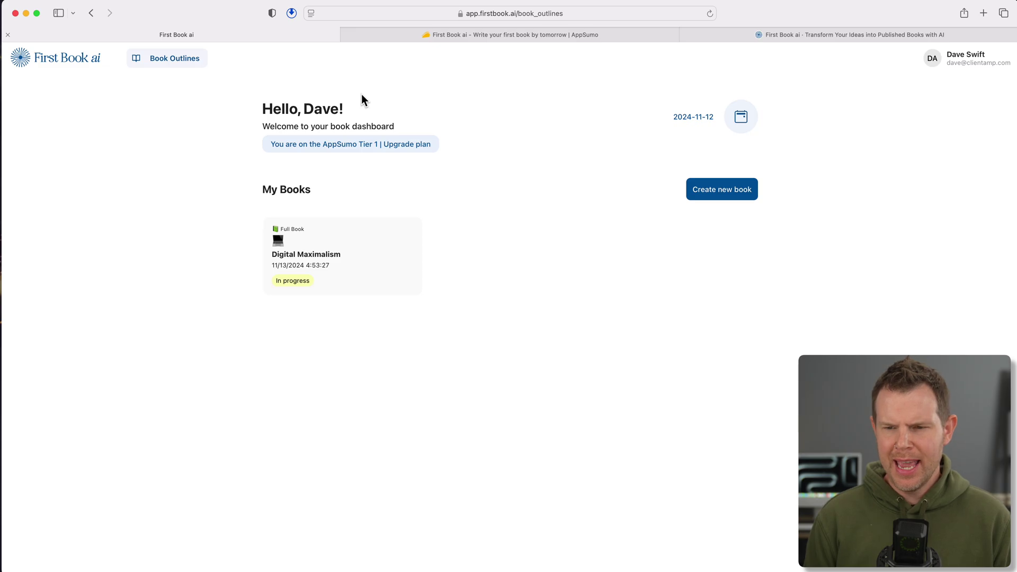
Step: Scroll the firstbook.ai homepage, try the How it works link (Page Not Found), and go back
{"action": "left_click", "coordinate": [838, 32]}
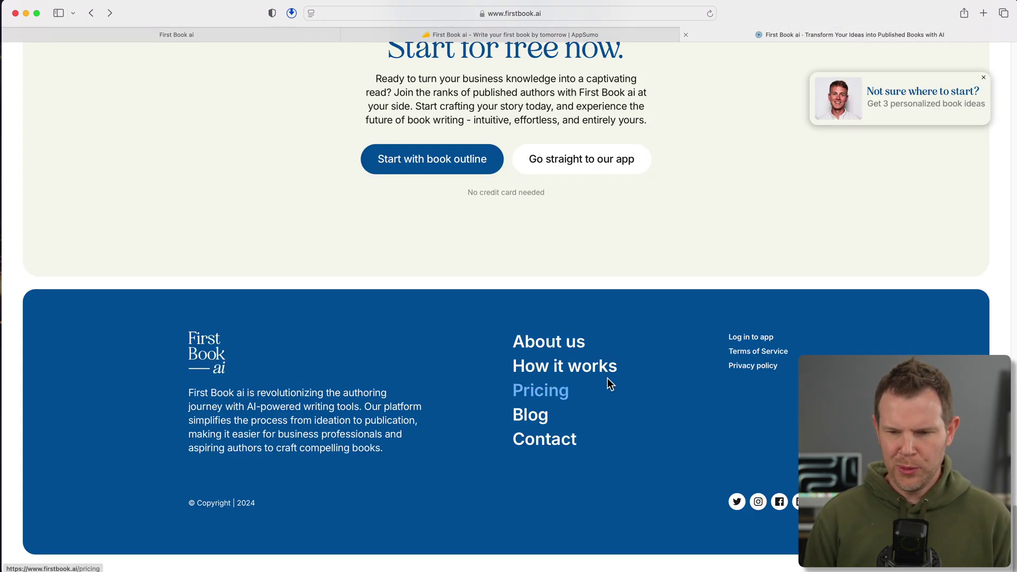
{"action": "scroll", "coordinate": [757, 385], "scroll_direction": "up", "scroll_amount": 5}
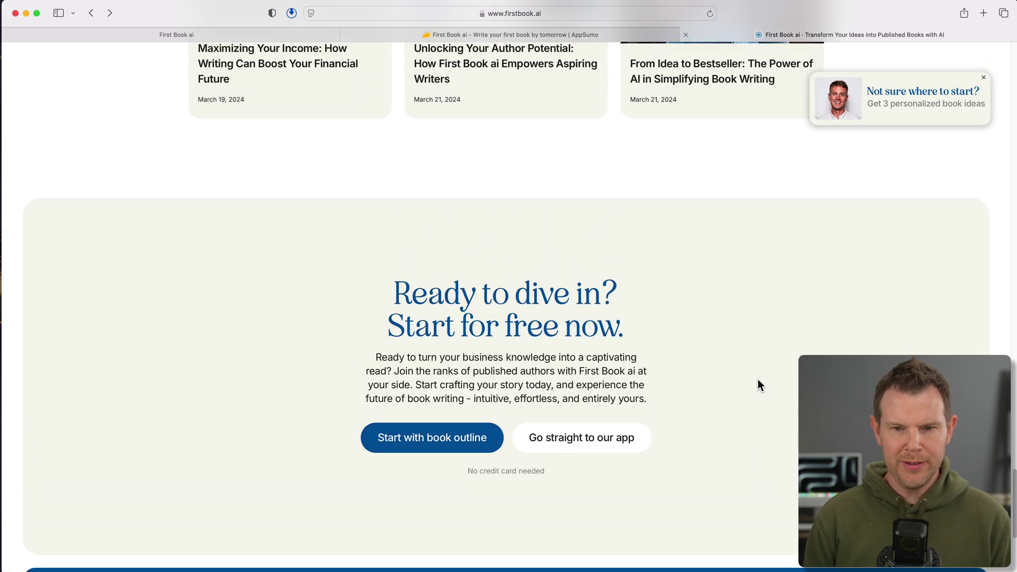
{"action": "scroll", "coordinate": [757, 379], "scroll_direction": "up", "scroll_amount": 12}
{"action": "scroll", "coordinate": [757, 379], "scroll_direction": "up", "scroll_amount": 15}
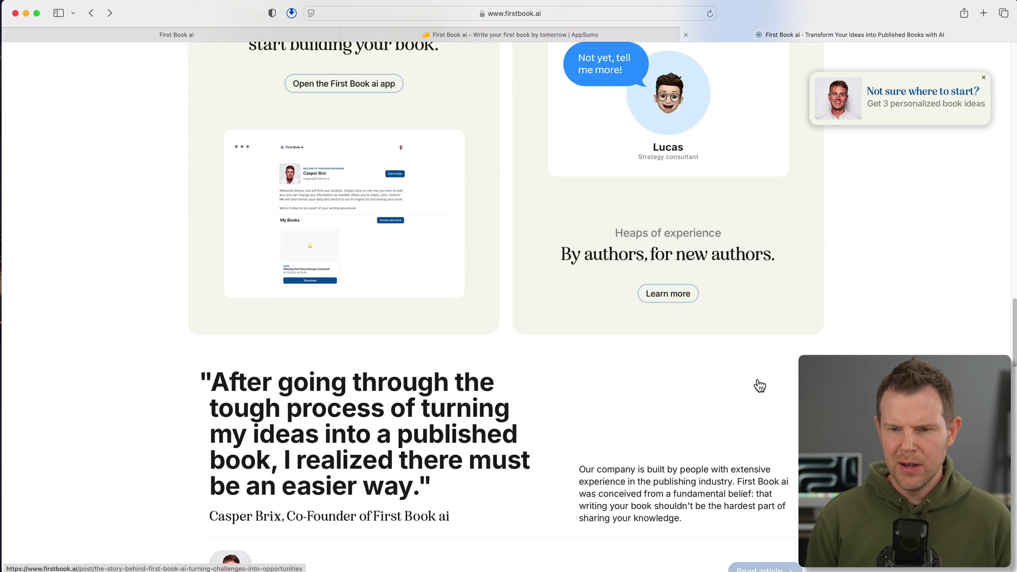
{"action": "scroll", "coordinate": [759, 379], "scroll_direction": "up", "scroll_amount": 5}
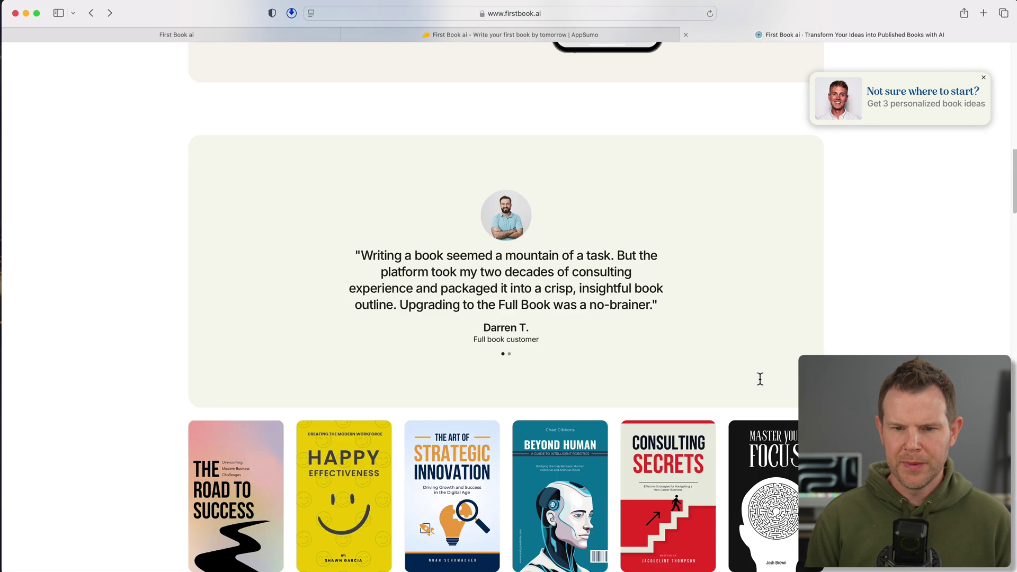
{"action": "scroll", "coordinate": [757, 380], "scroll_direction": "down", "scroll_amount": 20}
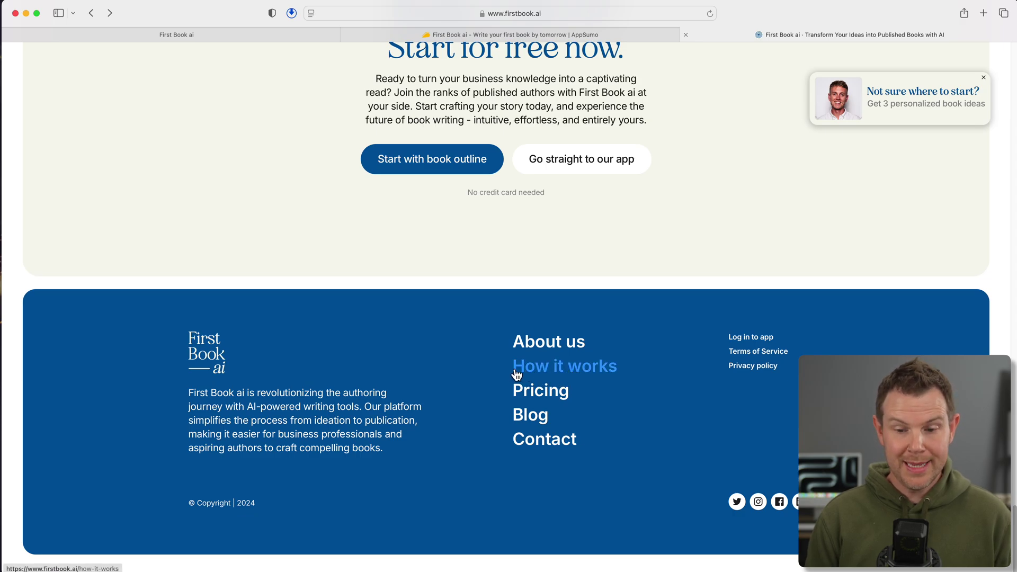
{"action": "left_click", "coordinate": [566, 373]}
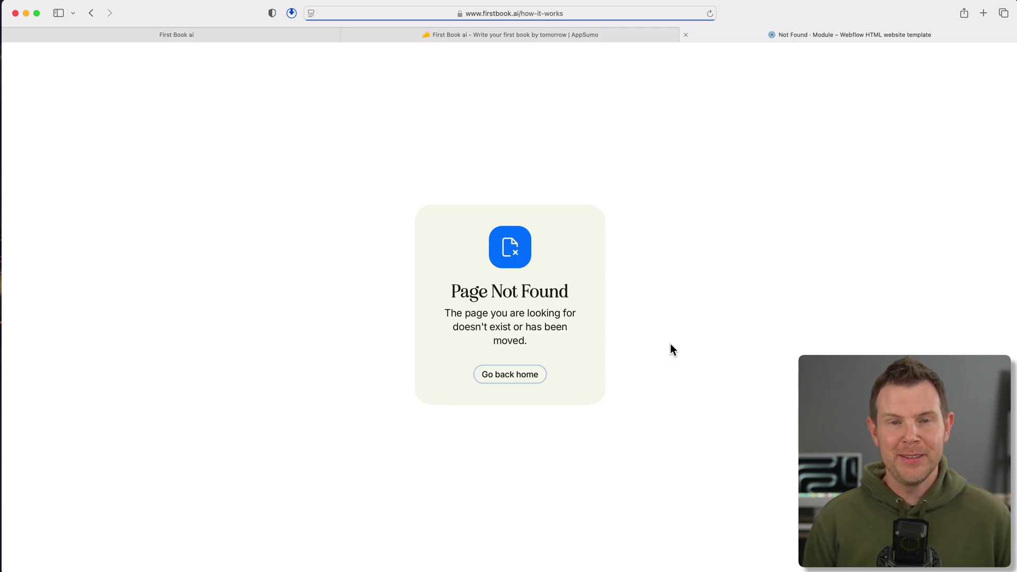
{"action": "key", "text": "super+bracketleft"}
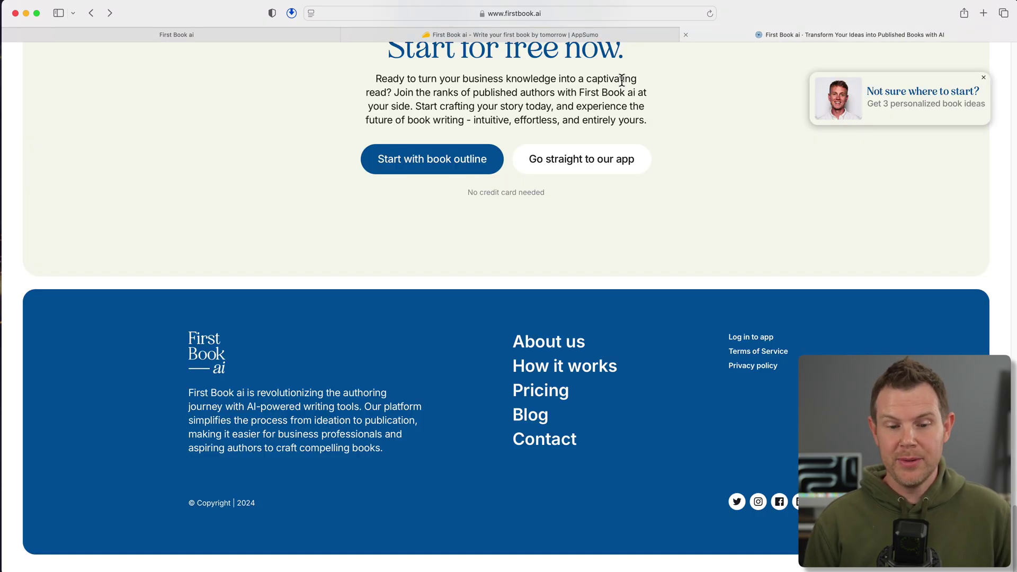
{"action": "left_click", "coordinate": [608, 33]}
Step: Return to the First Book ai dashboard and refresh until Digital Maximalism shows Done
{"action": "left_click", "coordinate": [256, 36]}
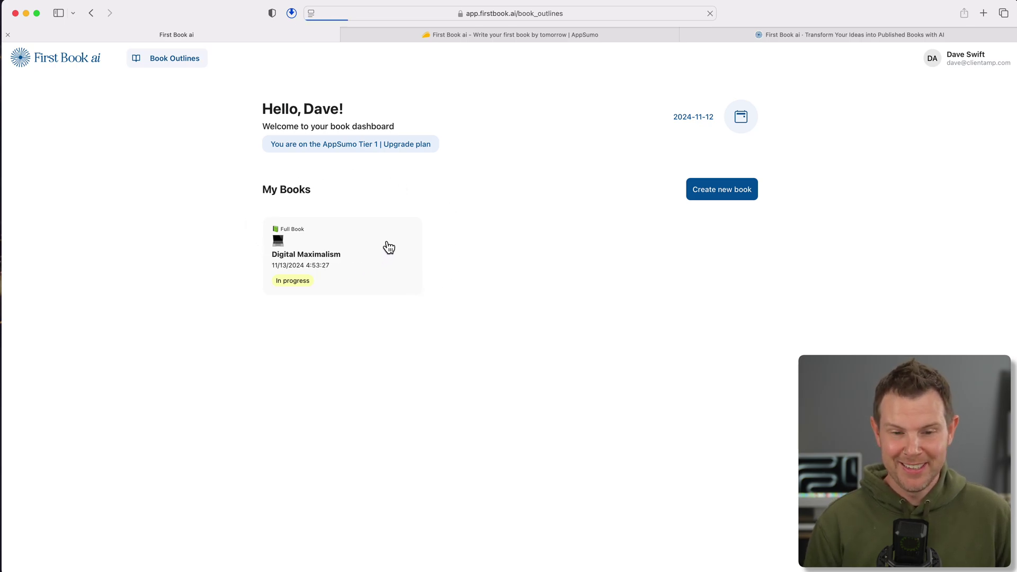
{"action": "left_click", "coordinate": [289, 285]}
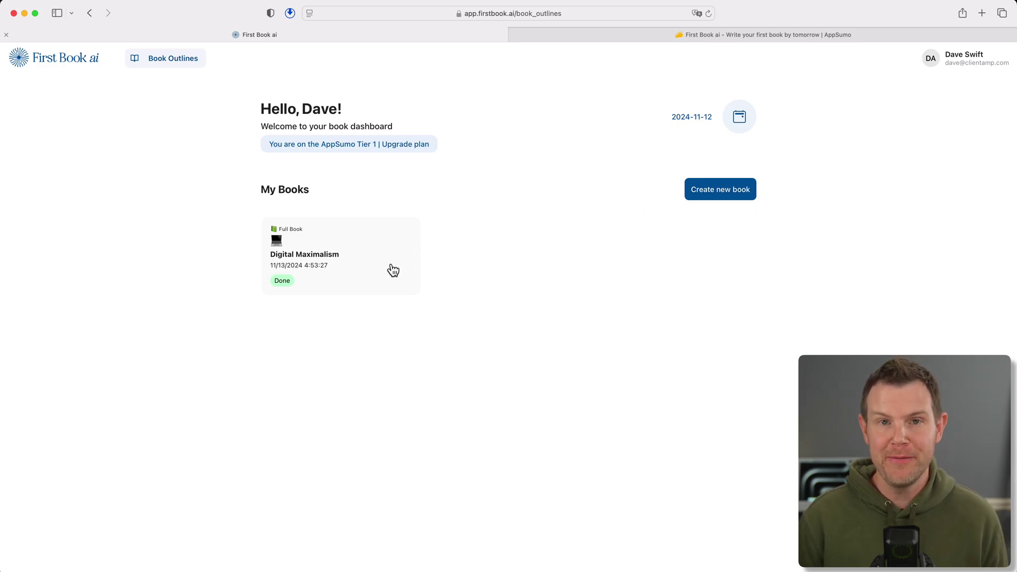
Step: Export the finished Digital Maximalism book from its details to a Google Docs copy page
{"action": "left_click", "coordinate": [392, 271]}
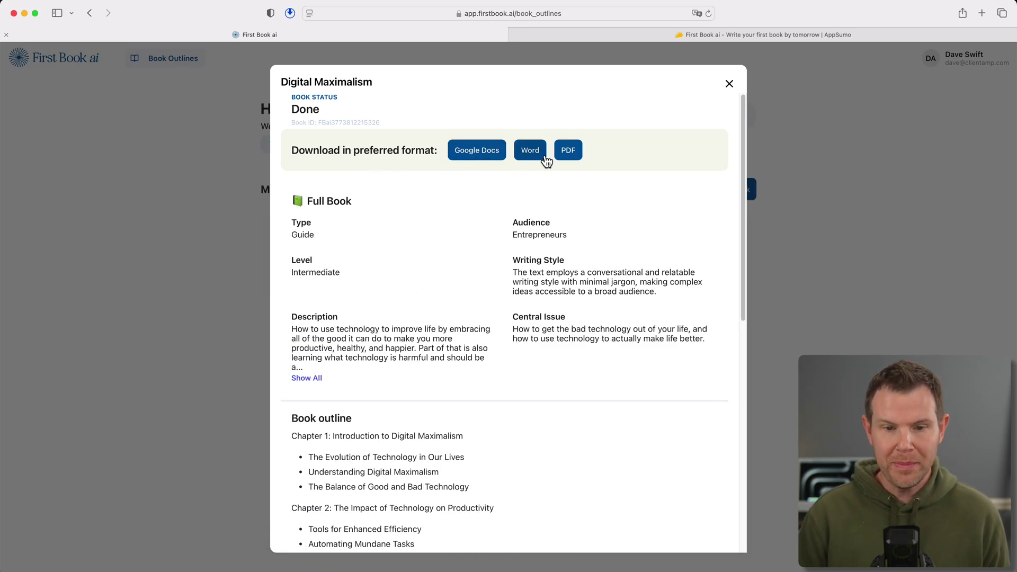
{"action": "scroll", "coordinate": [561, 300], "scroll_direction": "down", "scroll_amount": 7}
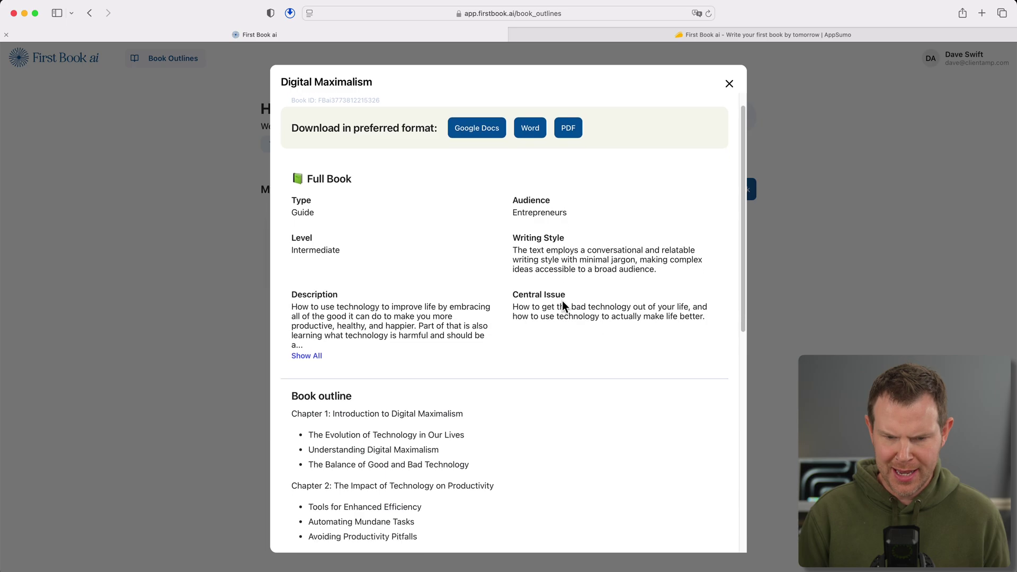
{"action": "scroll", "coordinate": [564, 309], "scroll_direction": "up", "scroll_amount": 10}
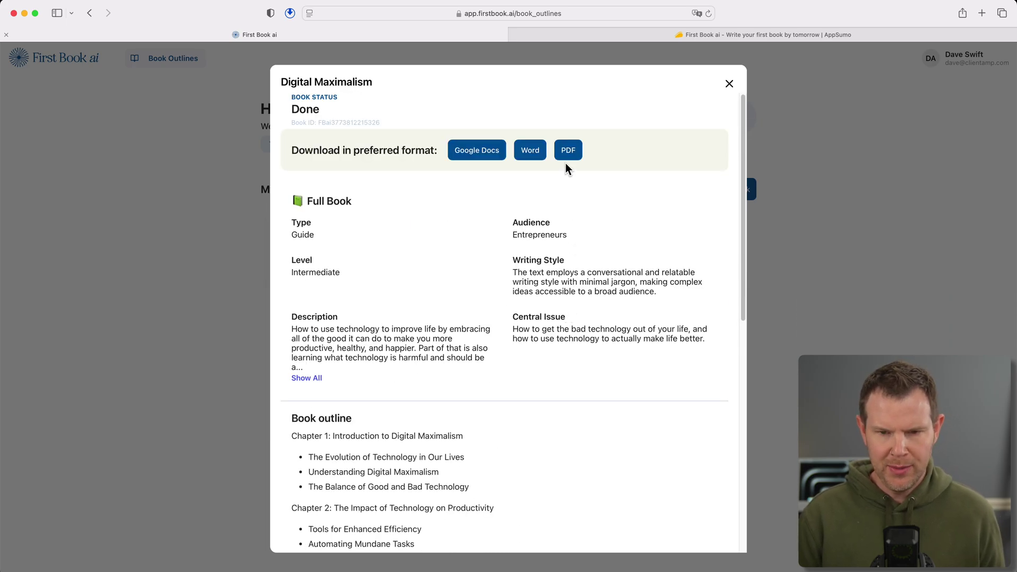
{"action": "left_click", "coordinate": [476, 152]}
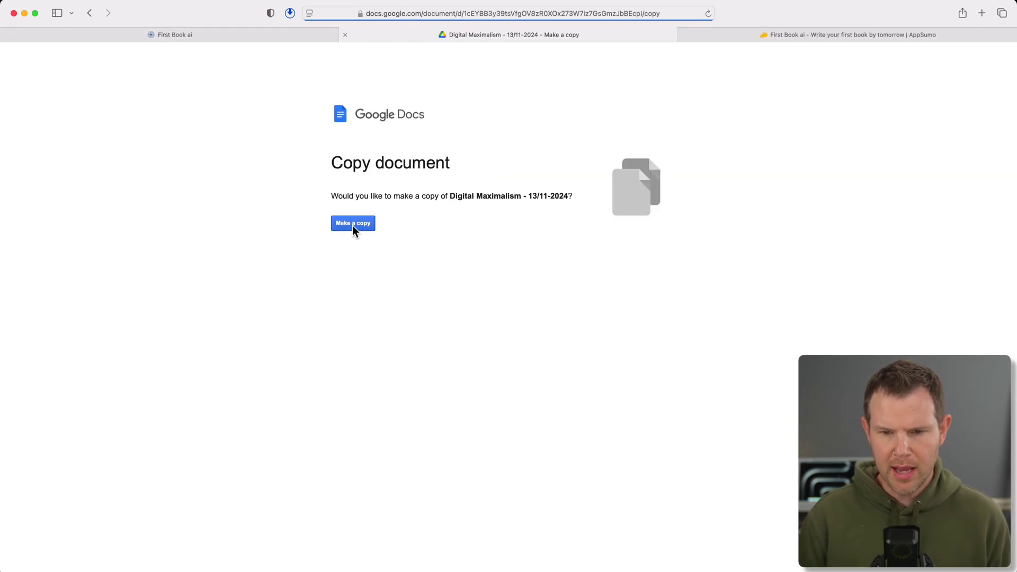
Step: Copy 'Digital Maximalism - 13/11-2024' and scroll through its title page, teaser, chapter list and introduction
{"action": "left_click", "coordinate": [355, 223]}
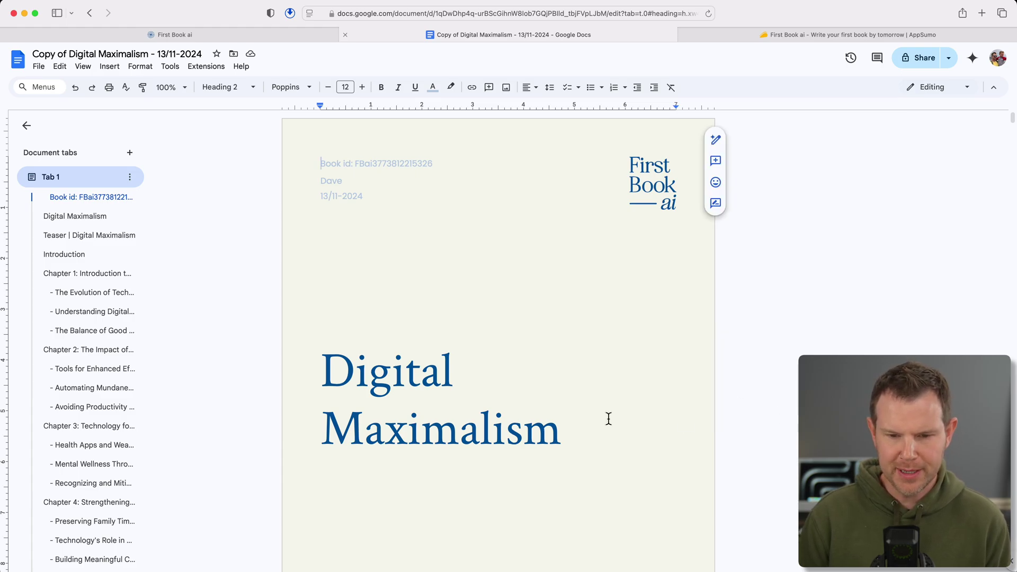
{"action": "scroll", "coordinate": [608, 418], "scroll_direction": "down", "scroll_amount": 10}
{"action": "scroll", "coordinate": [608, 418], "scroll_direction": "down", "scroll_amount": 2}
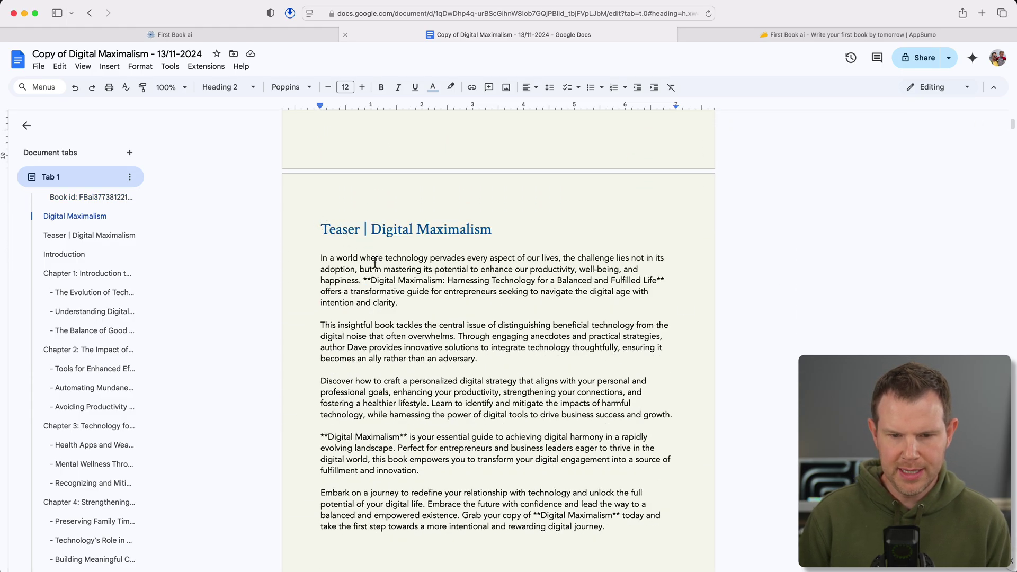
{"action": "scroll", "coordinate": [487, 360], "scroll_direction": "down", "scroll_amount": 3}
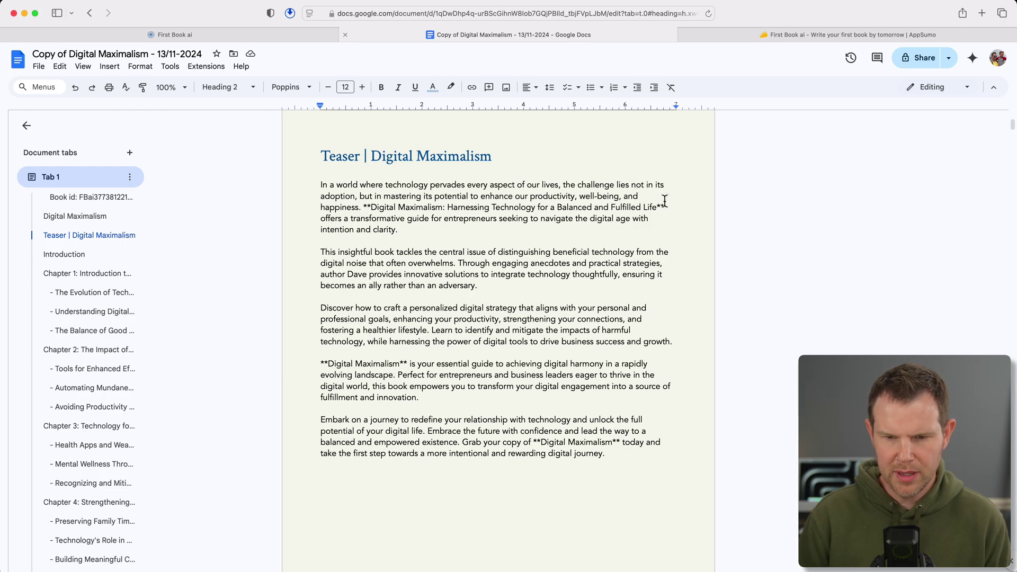
{"action": "scroll", "coordinate": [531, 359], "scroll_direction": "down", "scroll_amount": 12}
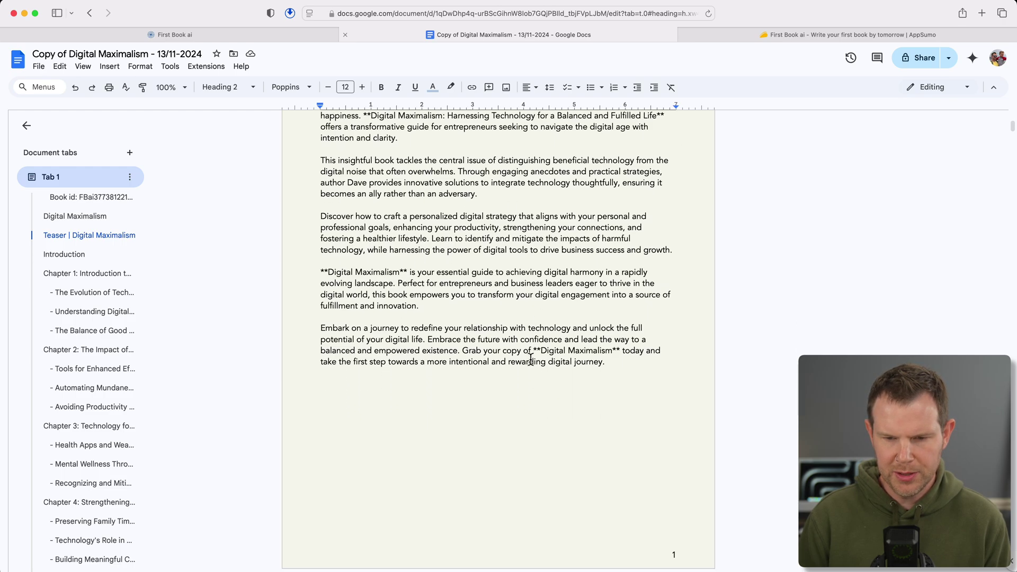
{"action": "scroll", "coordinate": [531, 359], "scroll_direction": "down", "scroll_amount": 15}
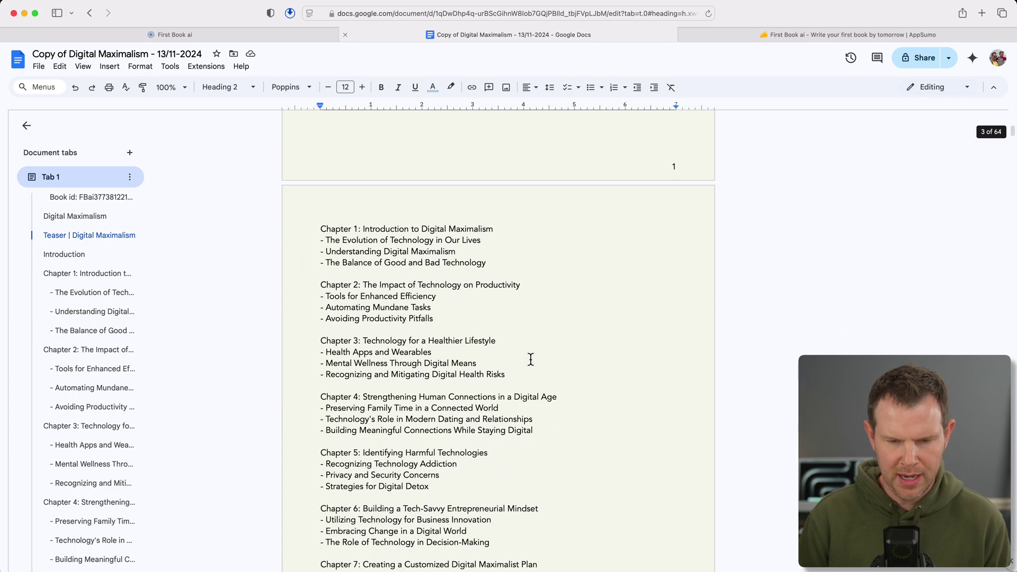
{"action": "scroll", "coordinate": [530, 359], "scroll_direction": "down", "scroll_amount": 16}
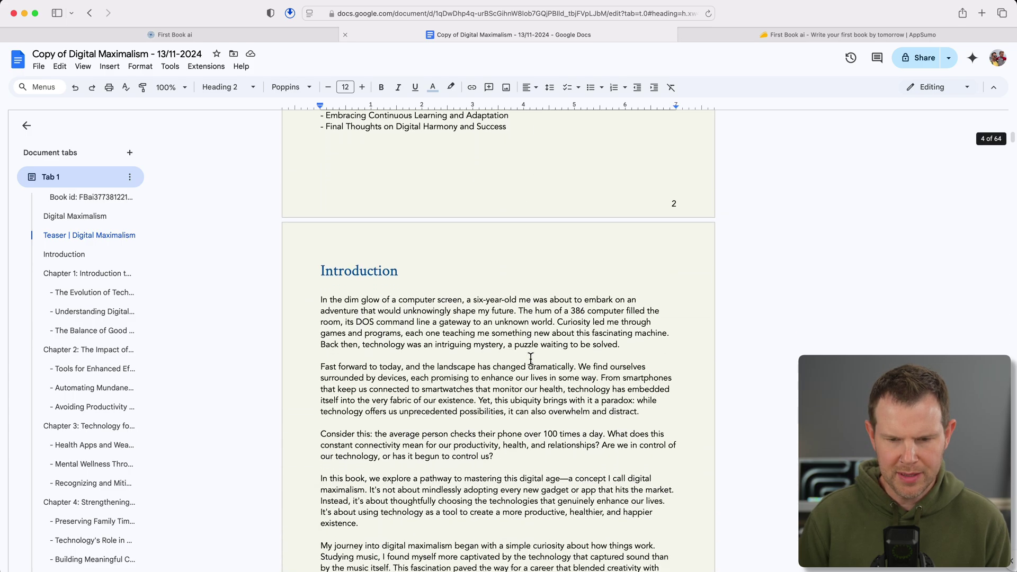
{"action": "scroll", "coordinate": [530, 359], "scroll_direction": "down", "scroll_amount": 20}
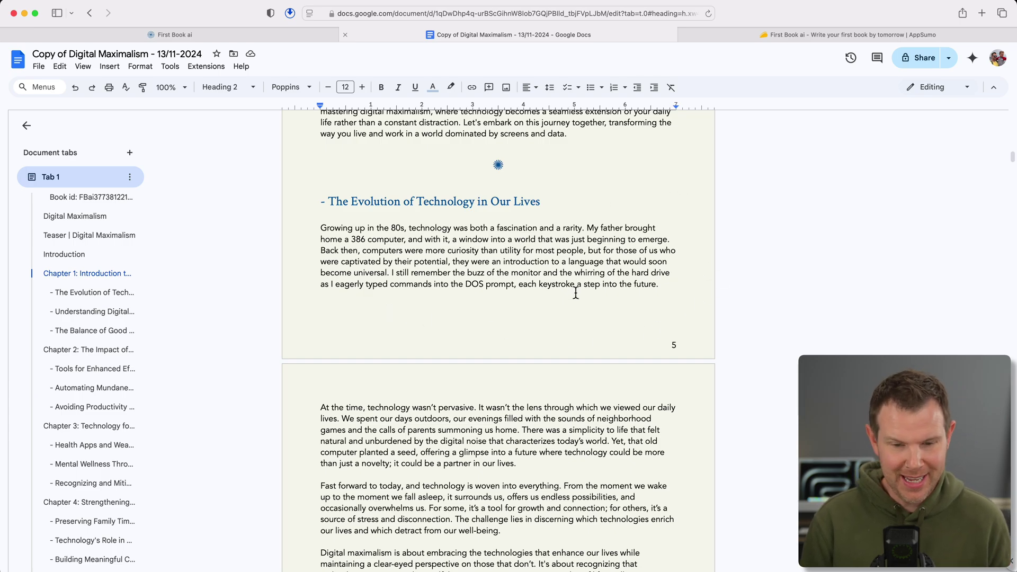
{"action": "scroll", "coordinate": [542, 343], "scroll_direction": "down", "scroll_amount": 1}
{"action": "scroll", "coordinate": [542, 343], "scroll_direction": "down", "scroll_amount": 5}
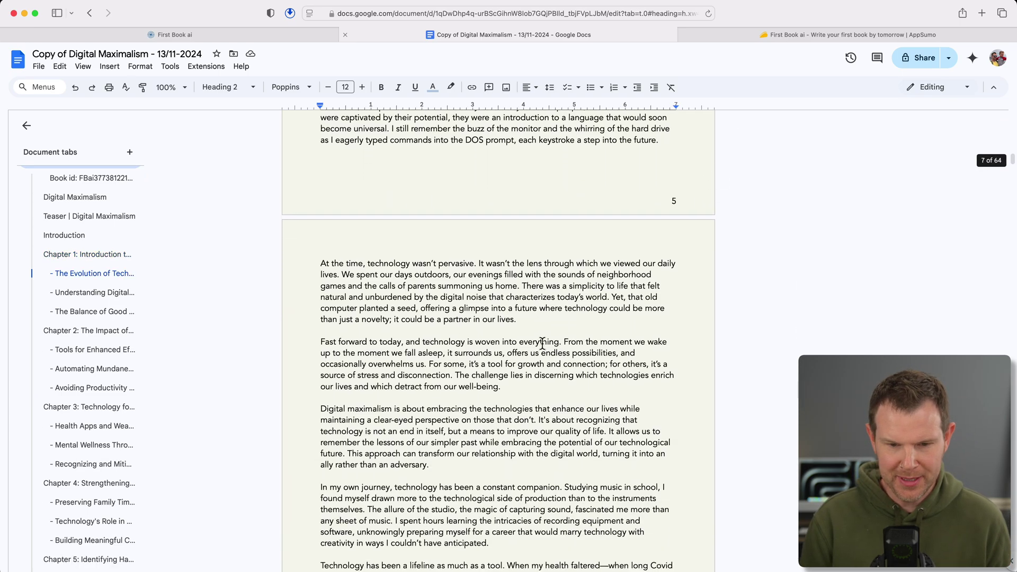
{"action": "scroll", "coordinate": [542, 343], "scroll_direction": "down", "scroll_amount": 2}
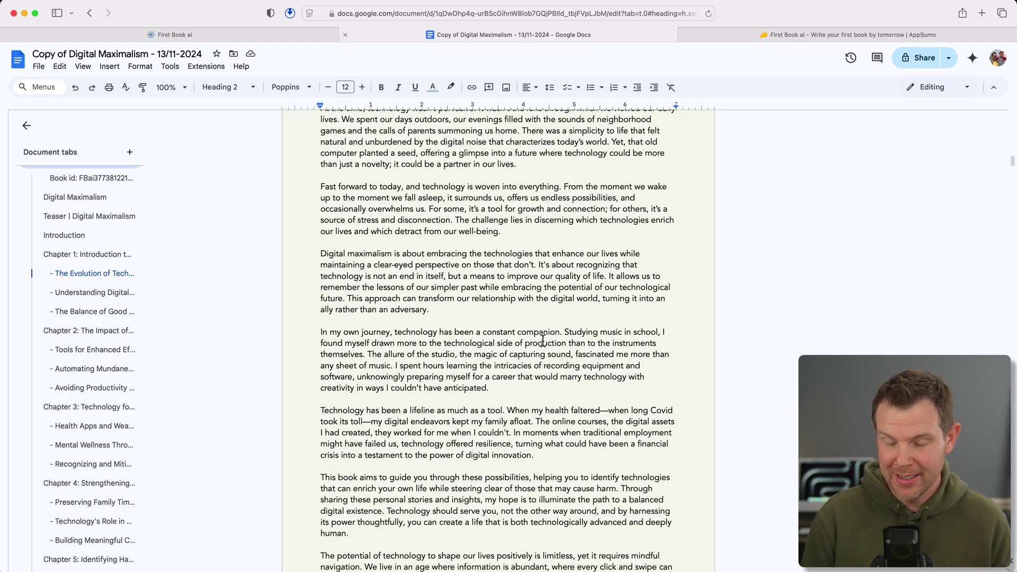
{"action": "scroll", "coordinate": [543, 341], "scroll_direction": "down", "scroll_amount": 1}
{"action": "scroll", "coordinate": [543, 340], "scroll_direction": "up", "scroll_amount": 1}
{"action": "scroll", "coordinate": [543, 341], "scroll_direction": "down", "scroll_amount": 5}
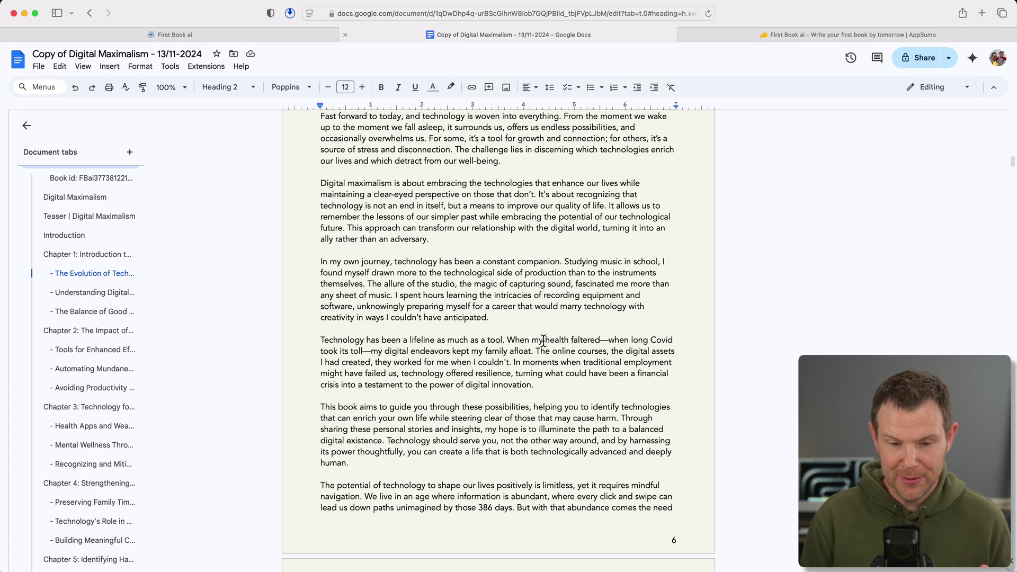
{"action": "scroll", "coordinate": [543, 340], "scroll_direction": "down", "scroll_amount": 1}
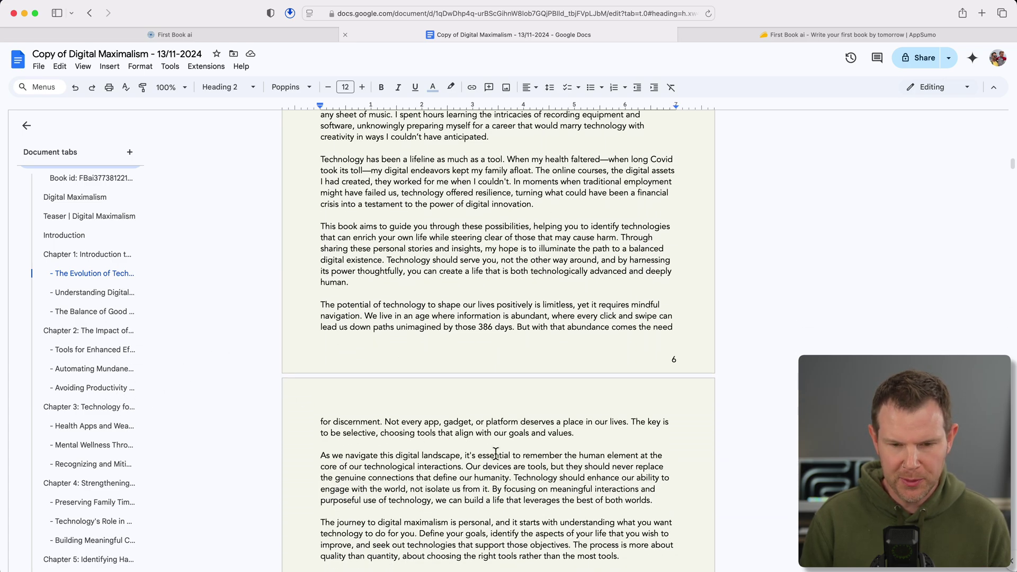
{"action": "scroll", "coordinate": [495, 454], "scroll_direction": "down", "scroll_amount": 5}
{"action": "scroll", "coordinate": [494, 454], "scroll_direction": "down", "scroll_amount": 5}
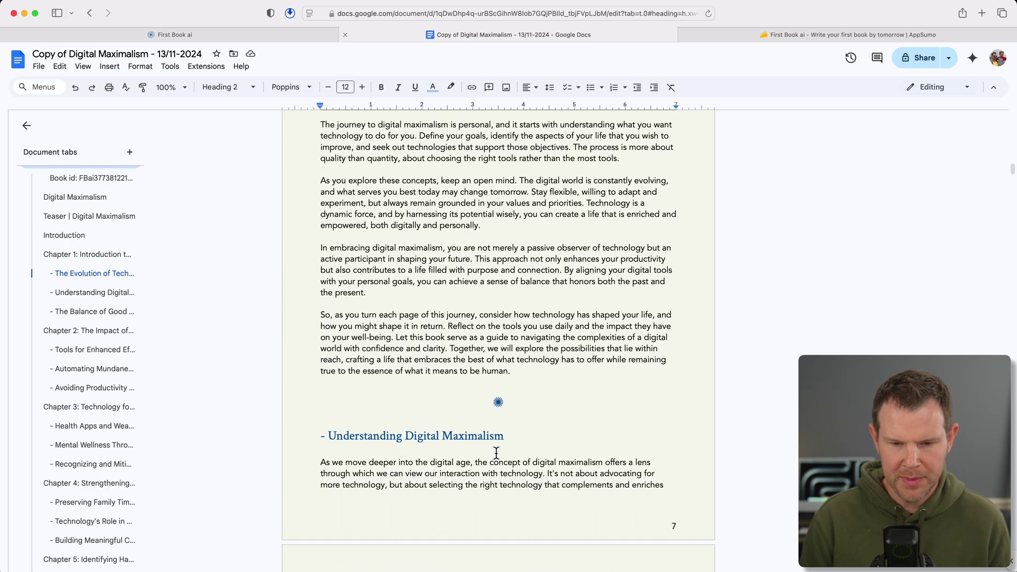
{"action": "scroll", "coordinate": [93, 544], "scroll_direction": "down", "scroll_amount": 5}
Step: Jump to Chapter 8 from the outline, then scroll back up through Chapter 3 to page 18
{"action": "left_click", "coordinate": [87, 502]}
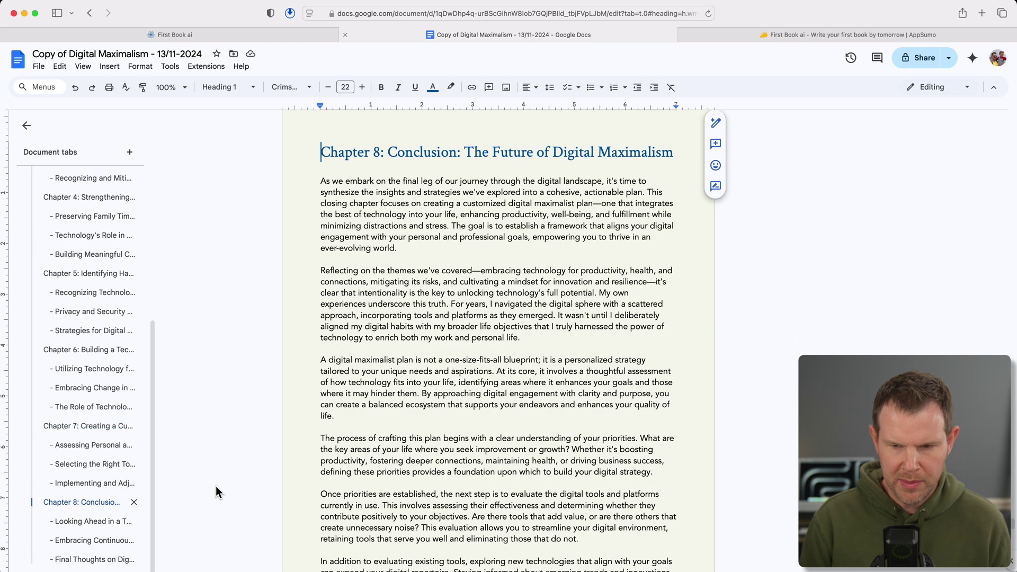
{"action": "scroll", "coordinate": [216, 488], "scroll_direction": "down", "scroll_amount": 8}
{"action": "scroll", "coordinate": [637, 325], "scroll_direction": "down", "scroll_amount": 12}
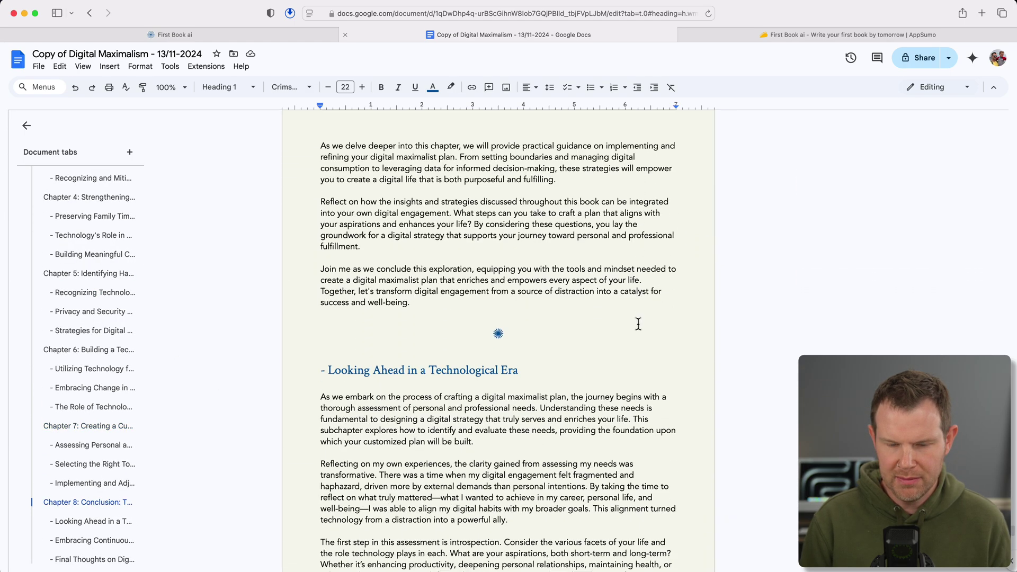
{"action": "scroll", "coordinate": [498, 339], "scroll_direction": "down", "scroll_amount": 3}
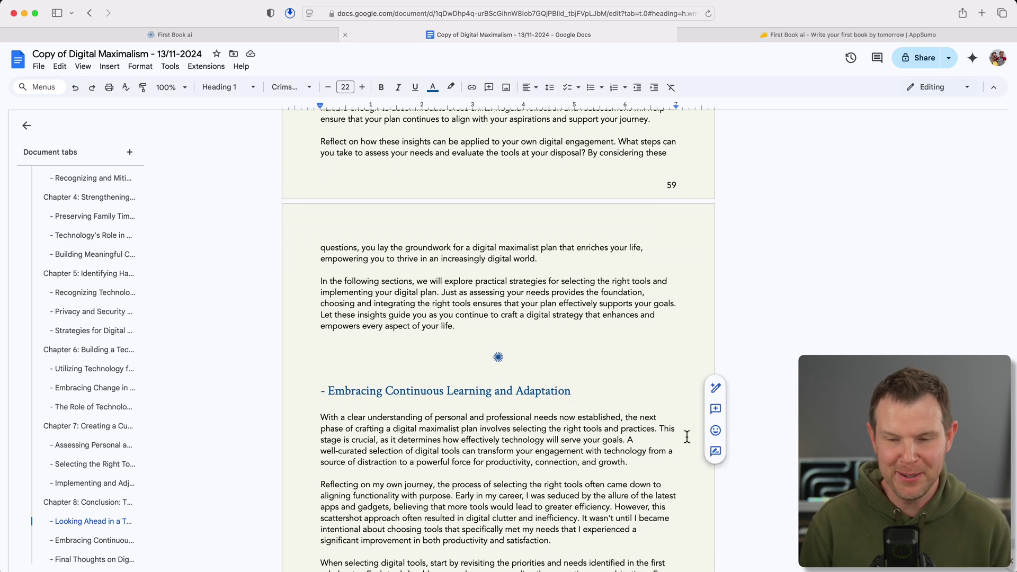
{"action": "scroll", "coordinate": [683, 435], "scroll_direction": "down", "scroll_amount": 3}
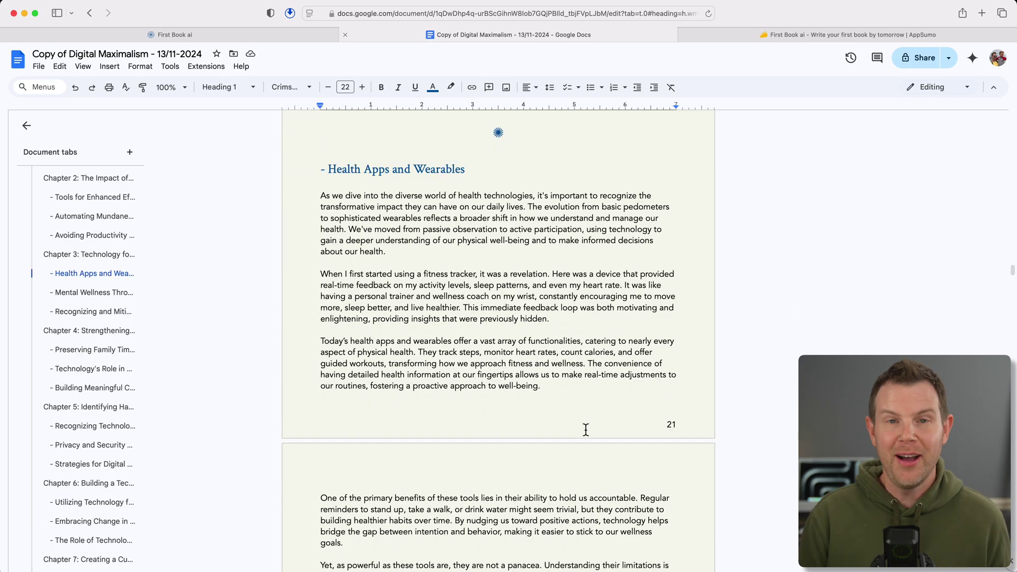
{"action": "scroll", "coordinate": [586, 429], "scroll_direction": "up", "scroll_amount": 10}
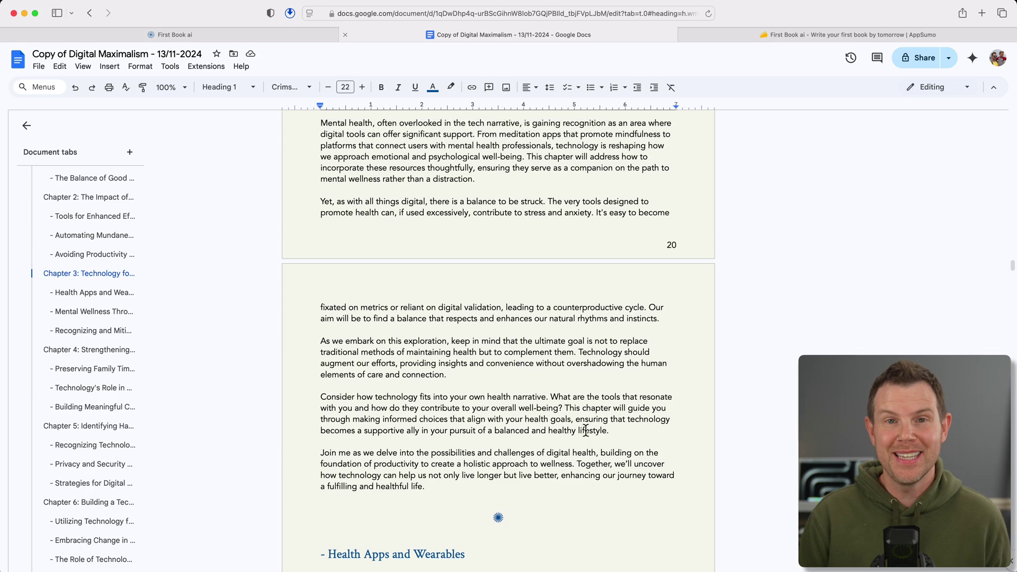
{"action": "scroll", "coordinate": [586, 429], "scroll_direction": "up", "scroll_amount": 8}
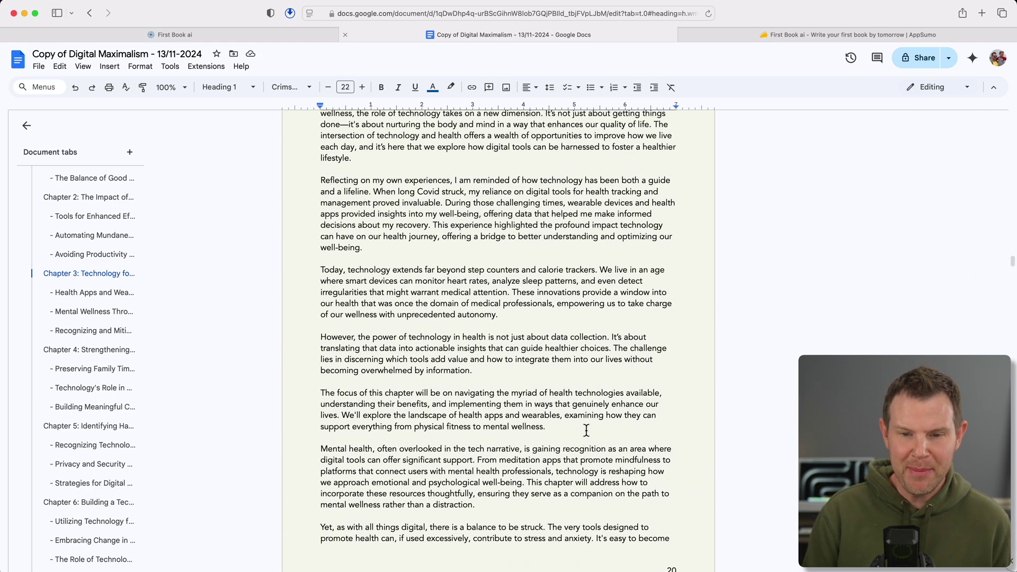
{"action": "scroll", "coordinate": [586, 430], "scroll_direction": "up", "scroll_amount": 3}
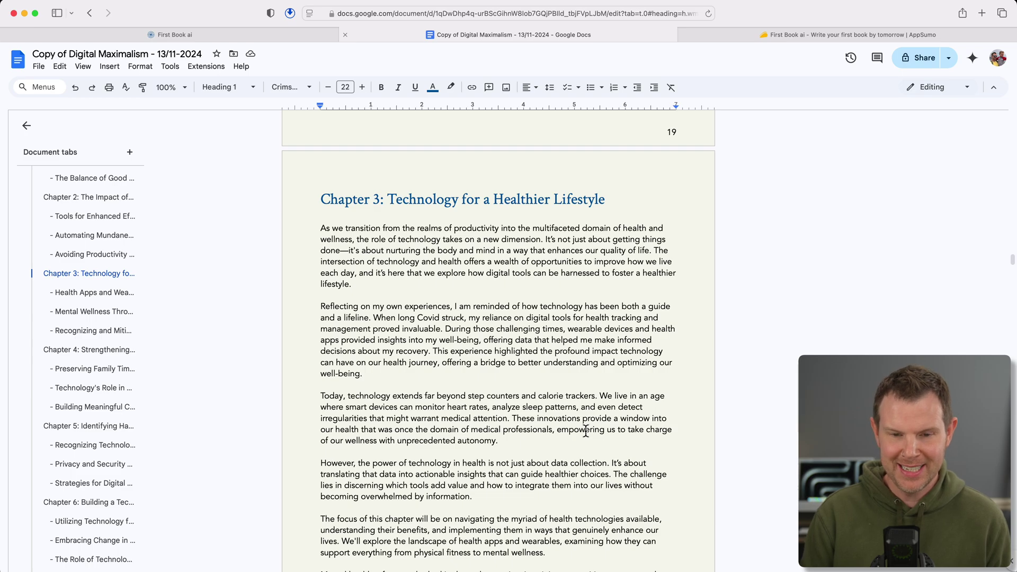
{"action": "scroll", "coordinate": [586, 429], "scroll_direction": "up", "scroll_amount": 3}
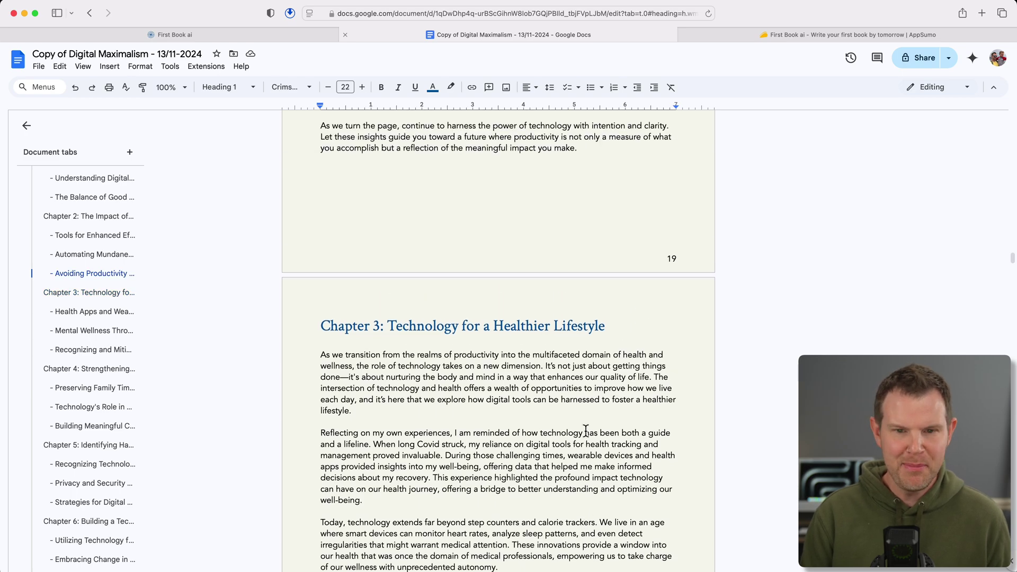
{"action": "scroll", "coordinate": [586, 429], "scroll_direction": "up", "scroll_amount": 1}
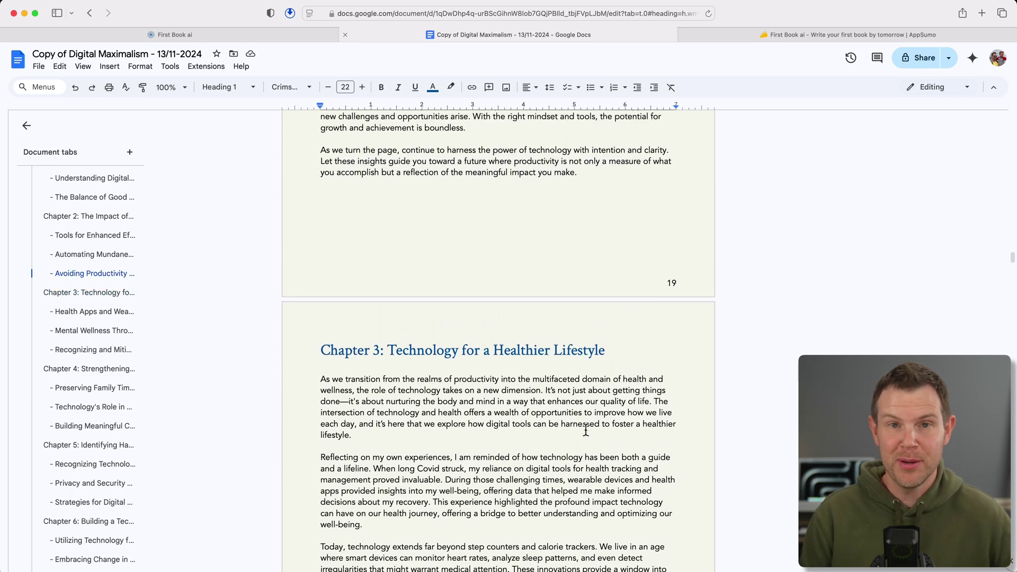
{"action": "scroll", "coordinate": [586, 429], "scroll_direction": "up", "scroll_amount": 10}
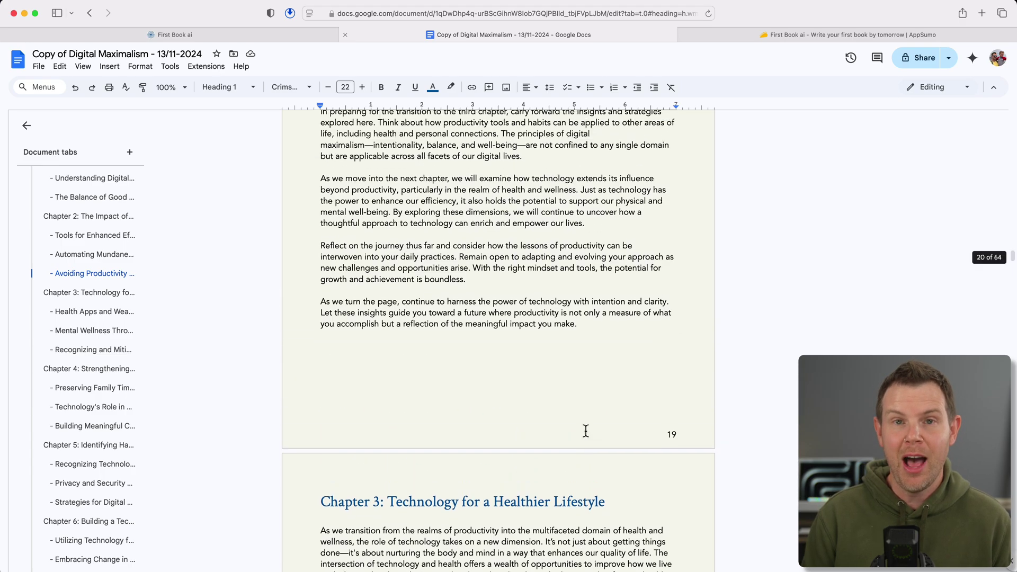
{"action": "scroll", "coordinate": [585, 430], "scroll_direction": "up", "scroll_amount": 1}
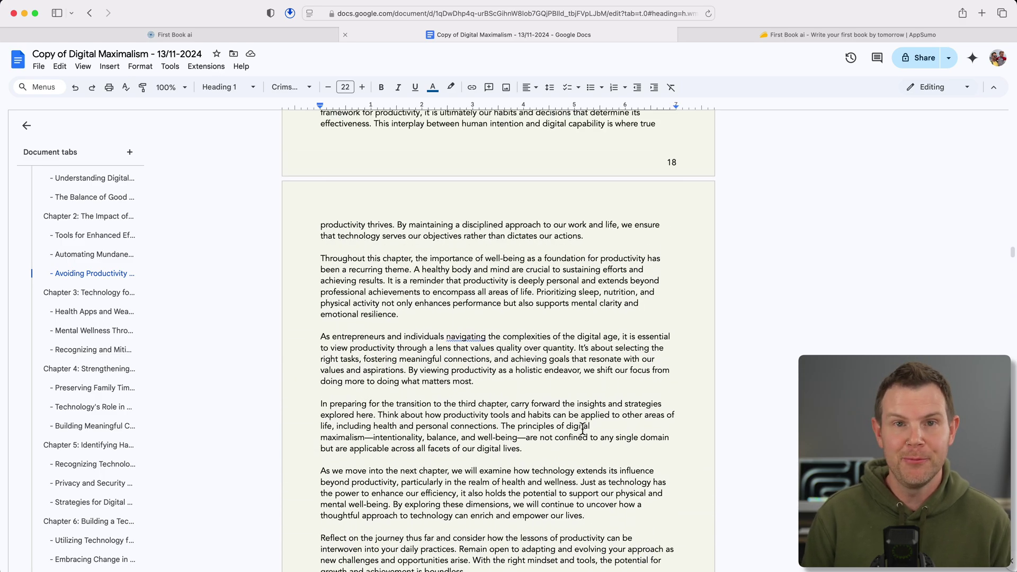